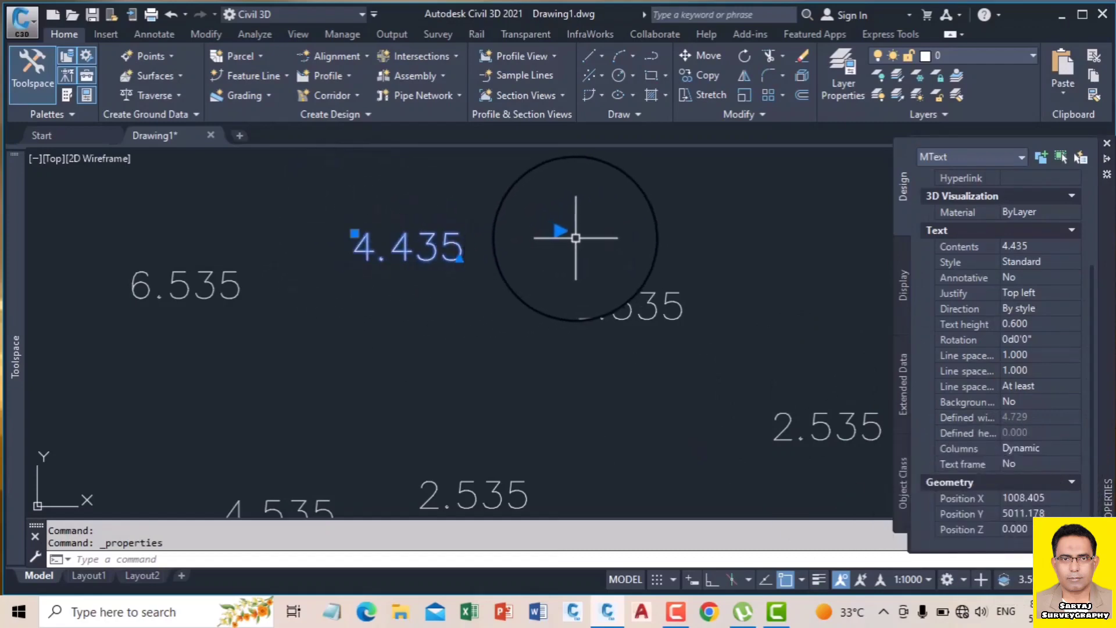
Inspect the X, Y and Z position of the upper-left 6.535 text in its geometry properties.
click(560, 232)
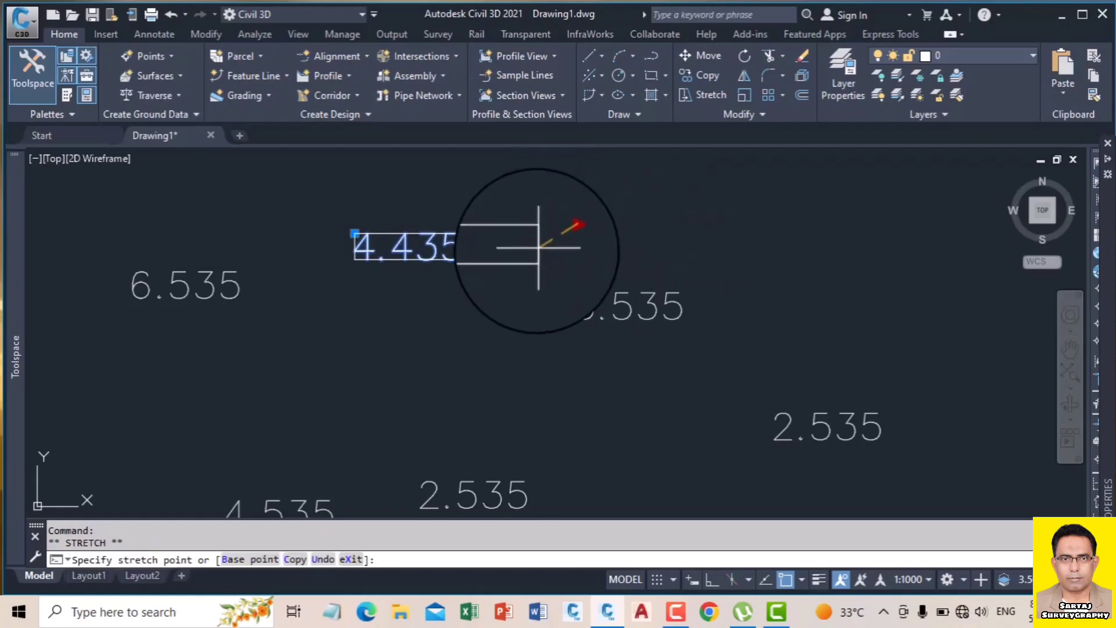
key(Escape)
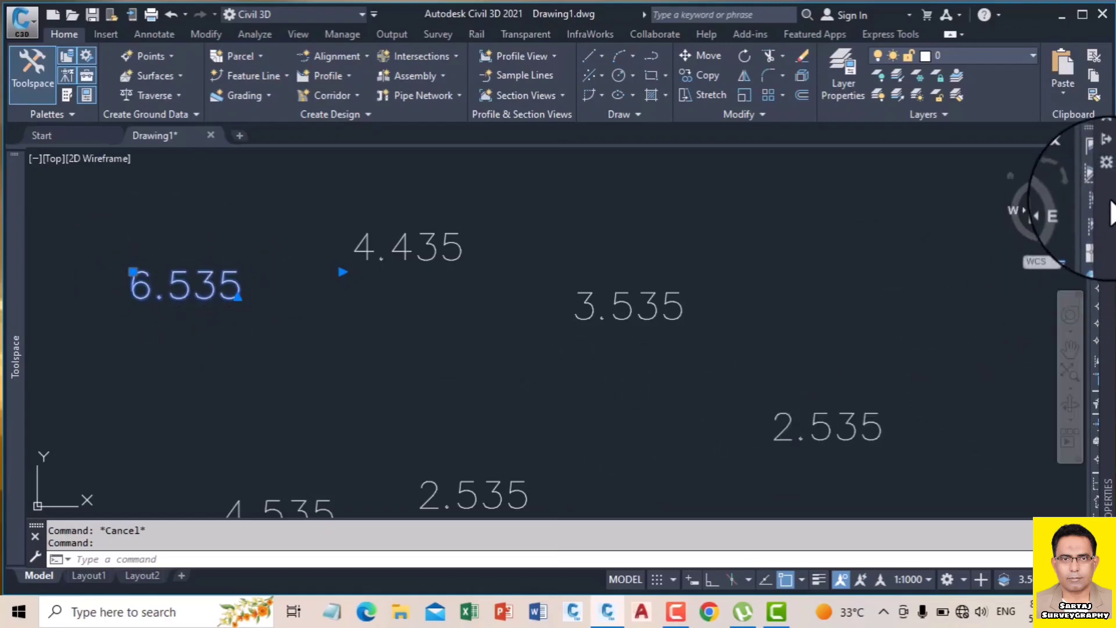
mouse_move(1106, 210)
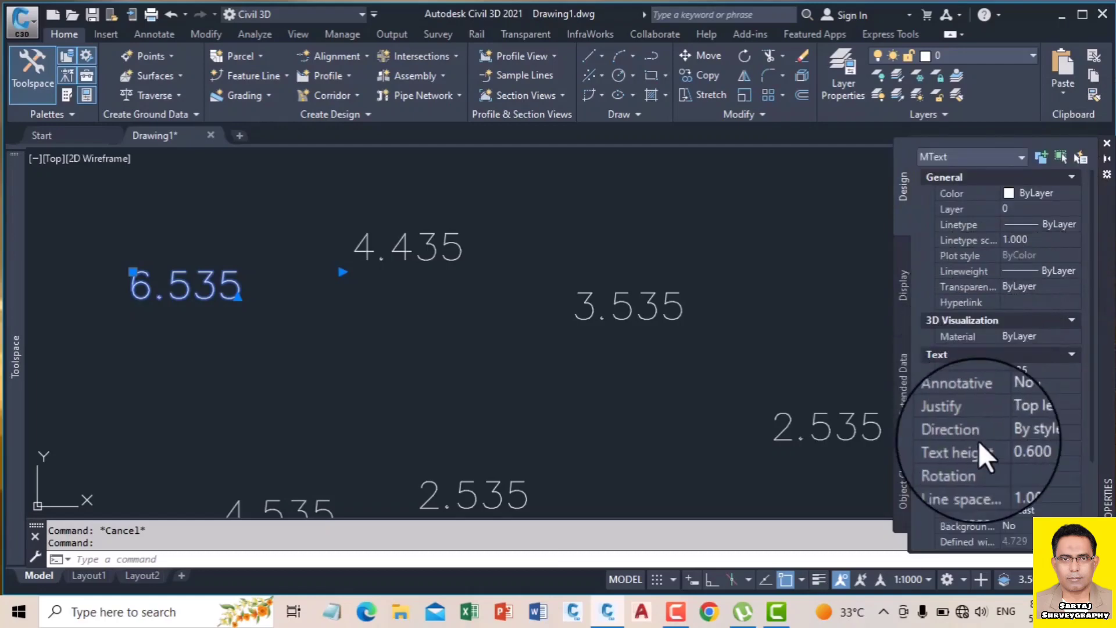
scroll(983, 444, down, 3)
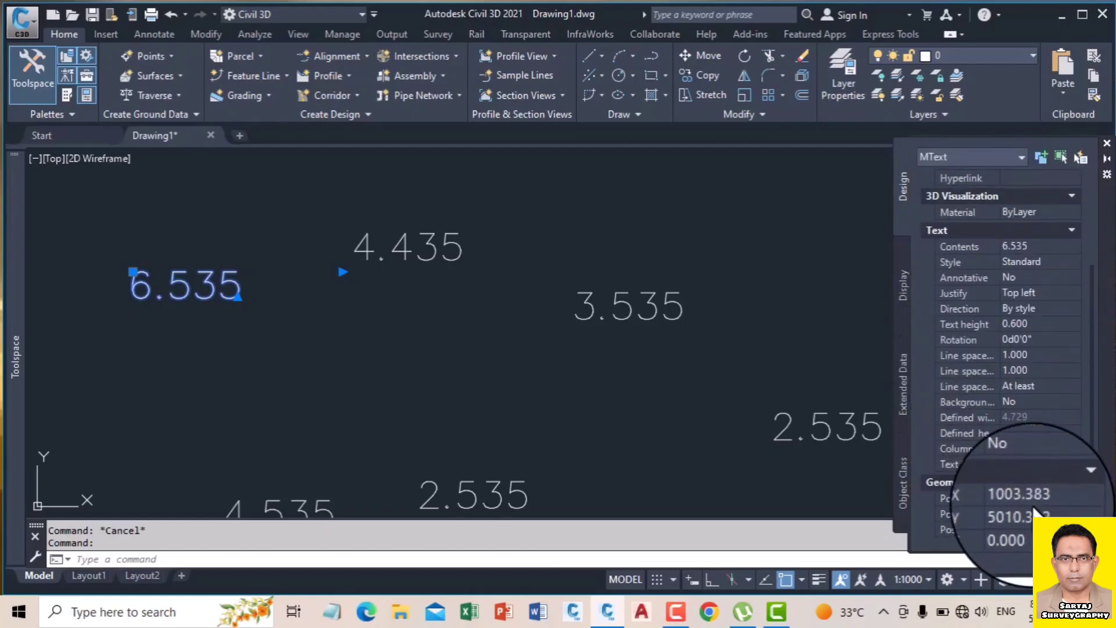
key(Escape)
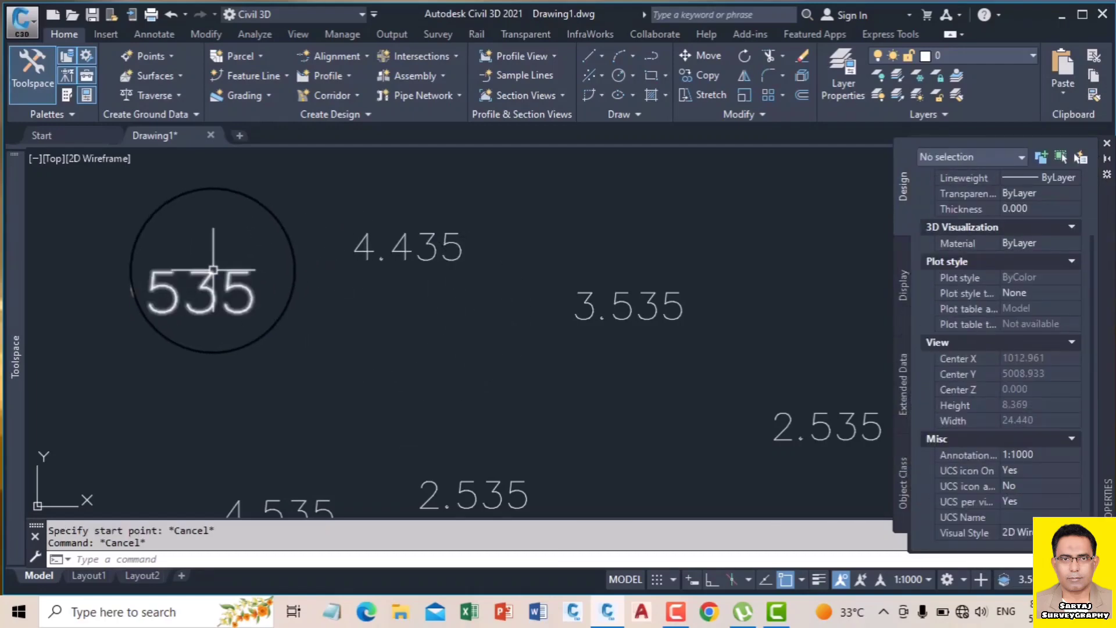
click(214, 270)
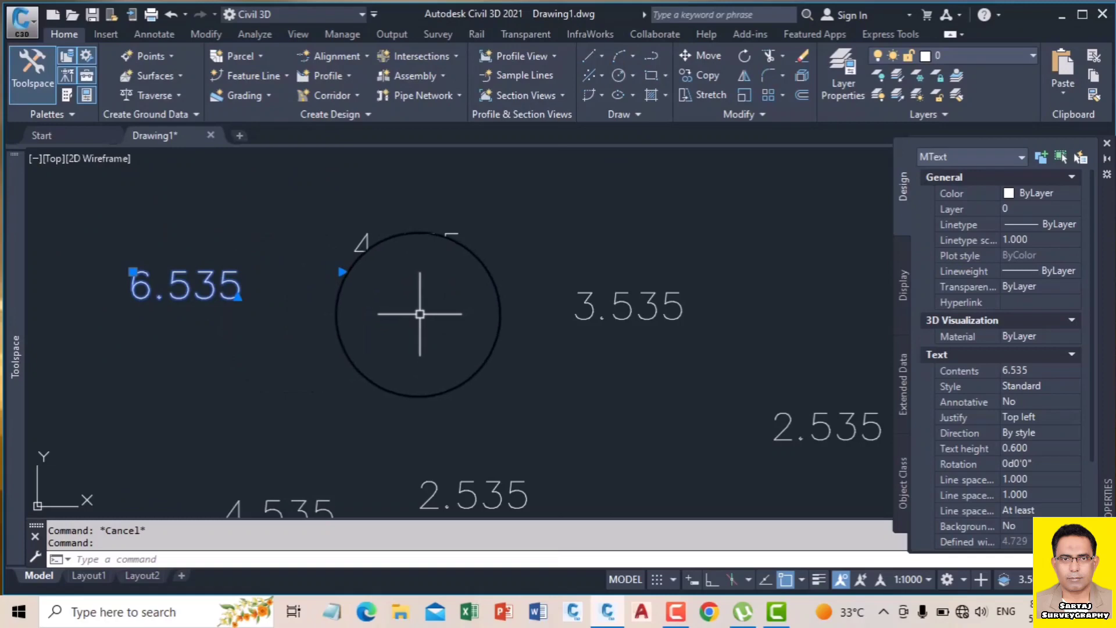
scroll(363, 298, down, 3)
key(Escape)
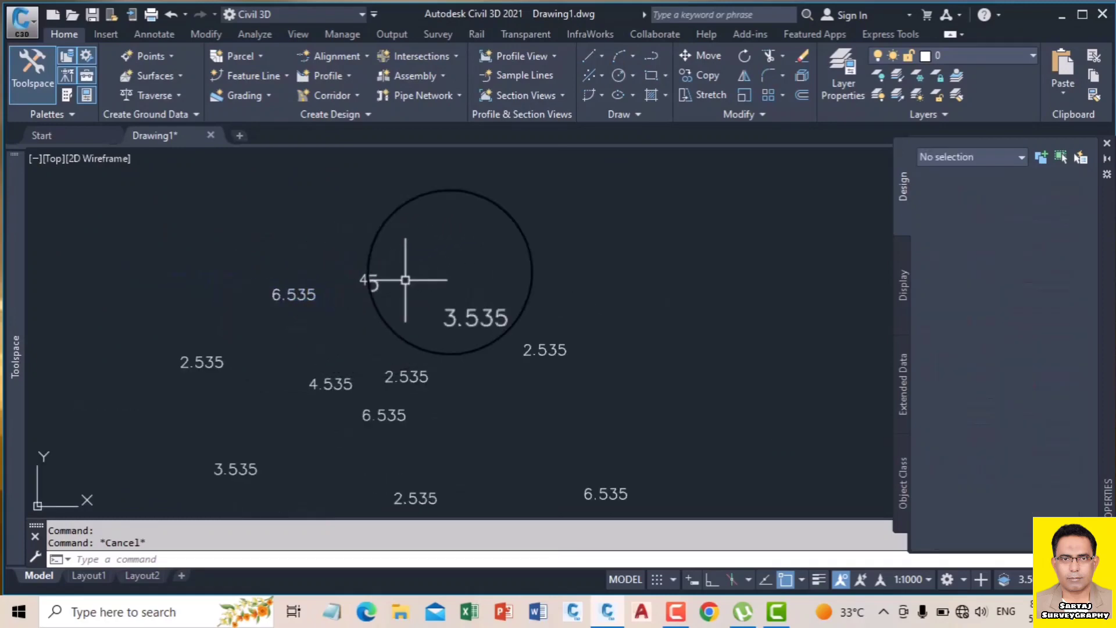
Check the geometry position, including the Z value, of the 4.435 text at the top of the group.
scroll(455, 268, down, 3)
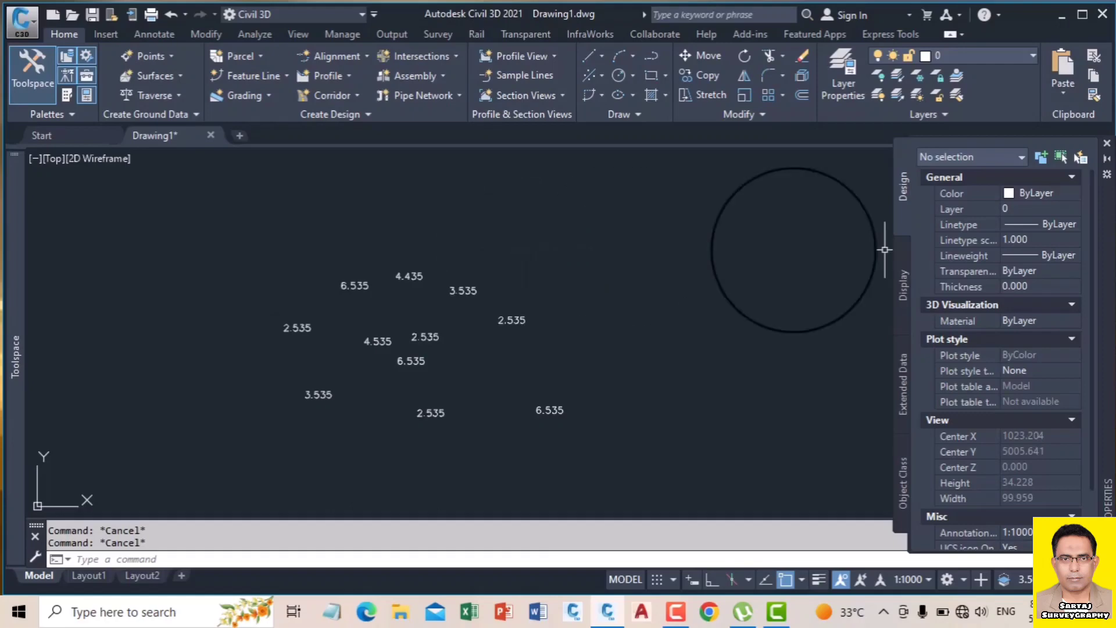
scroll(398, 267, up, 4)
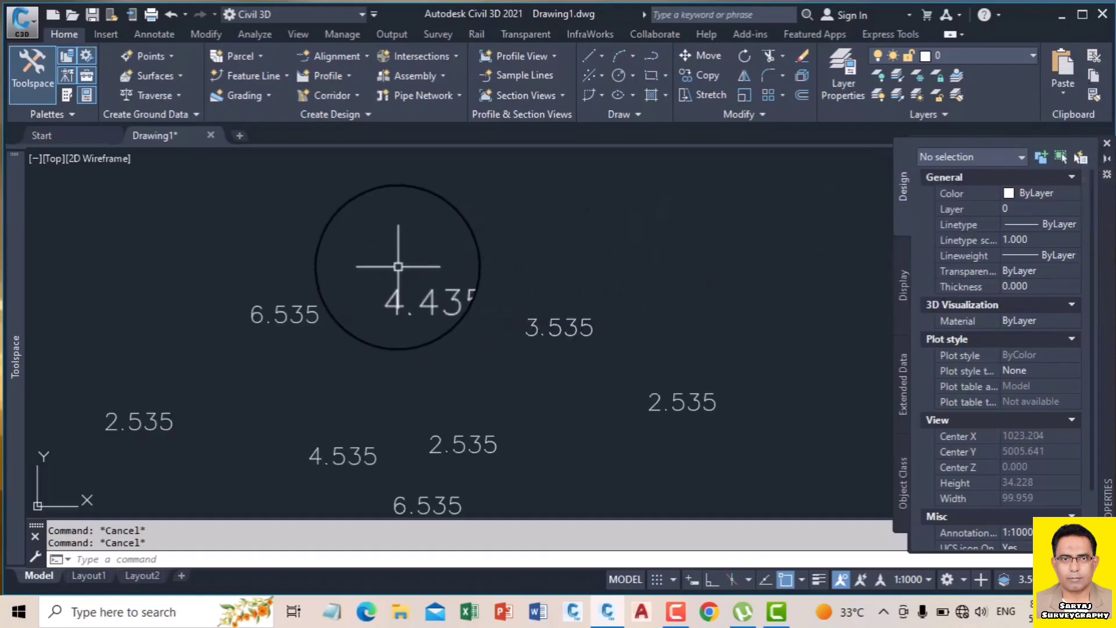
click(393, 285)
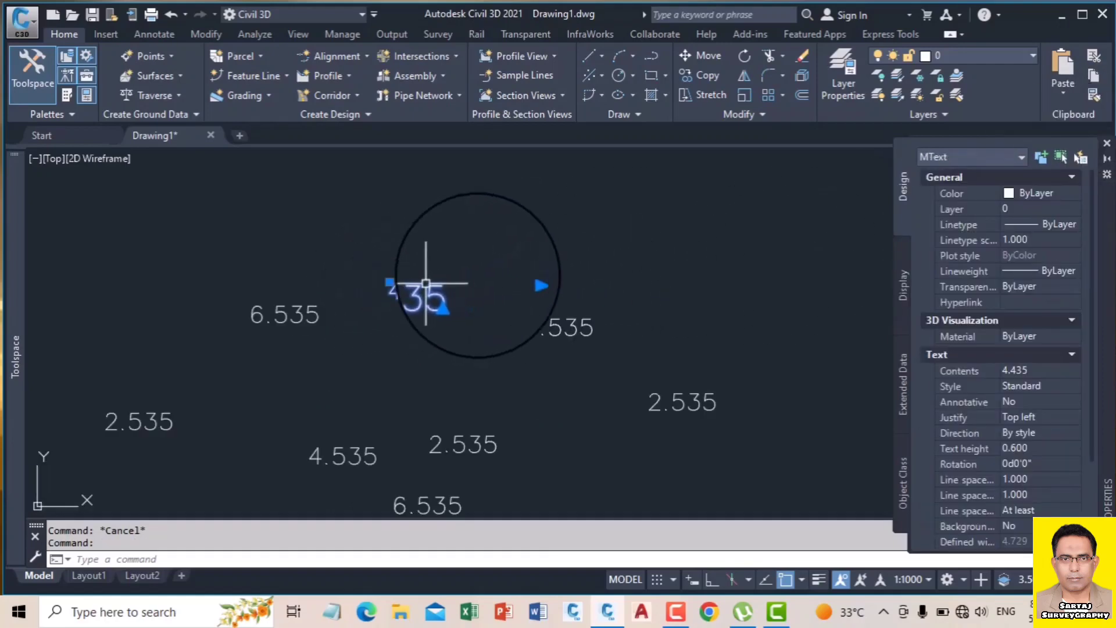
scroll(1010, 457, down, 3)
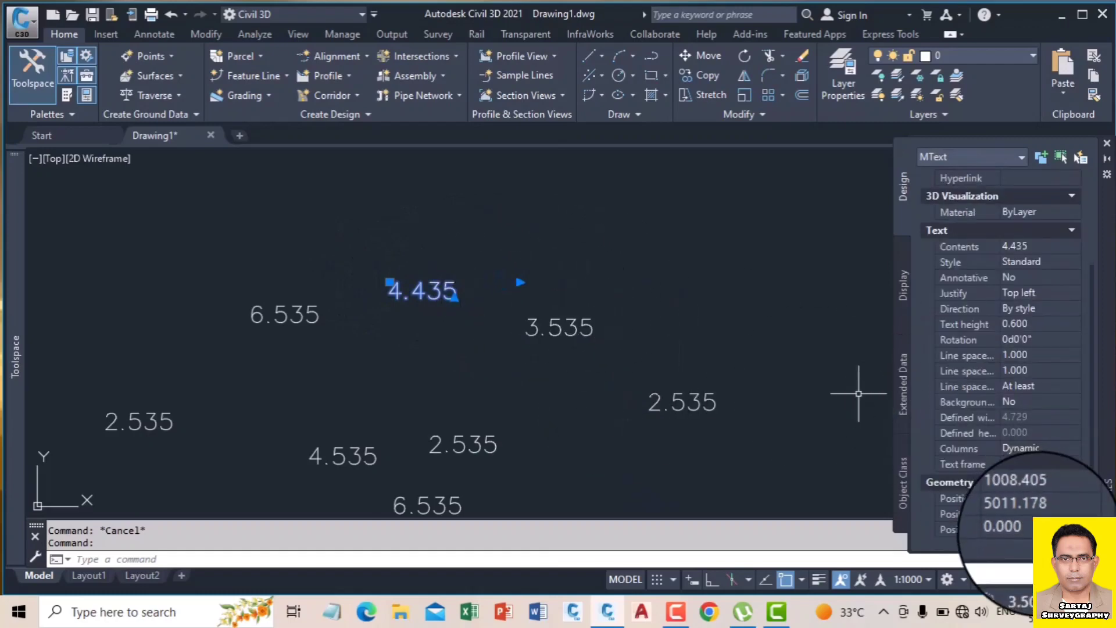
Select all the elevation texts together and check their shared Position Z, then clear the selection.
scroll(429, 299, down, 5)
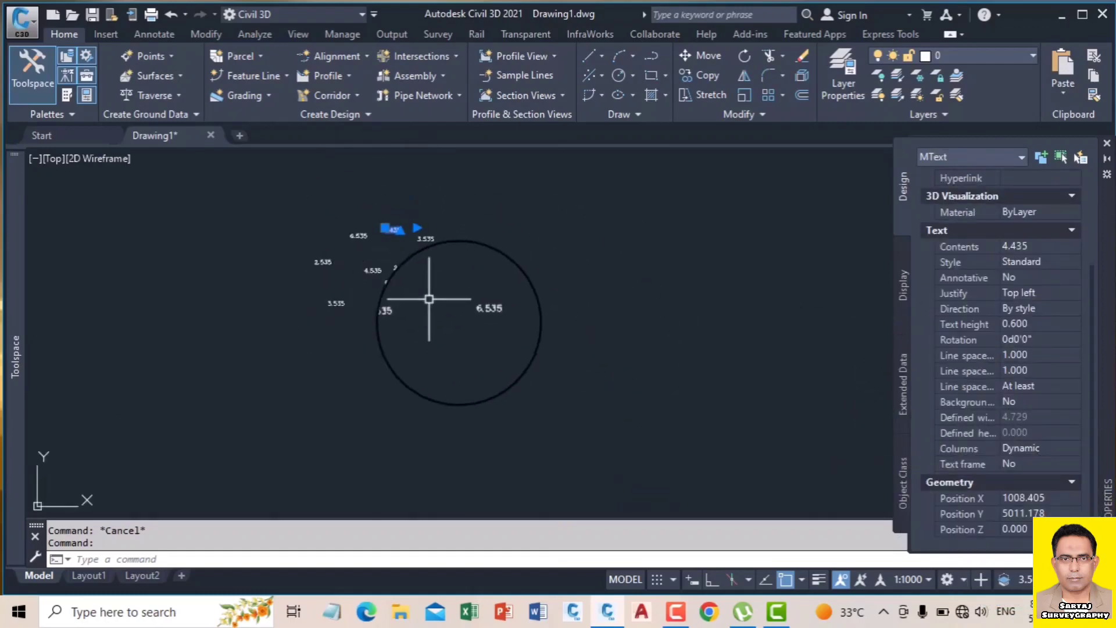
click(542, 357)
click(294, 206)
scroll(274, 258, up, 4)
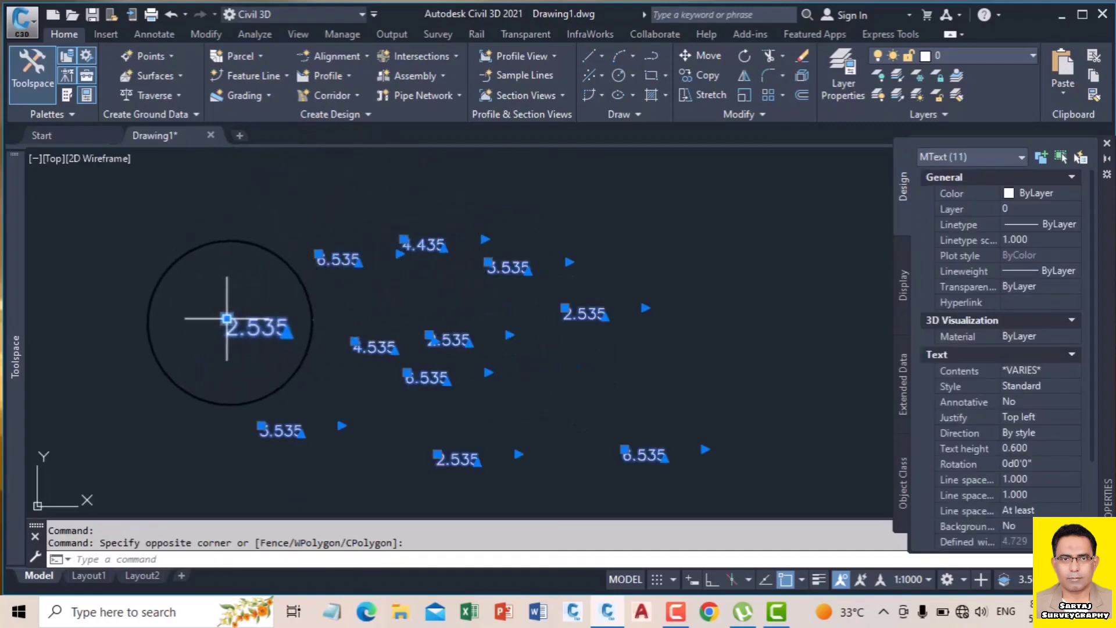
scroll(1023, 495, down, 3)
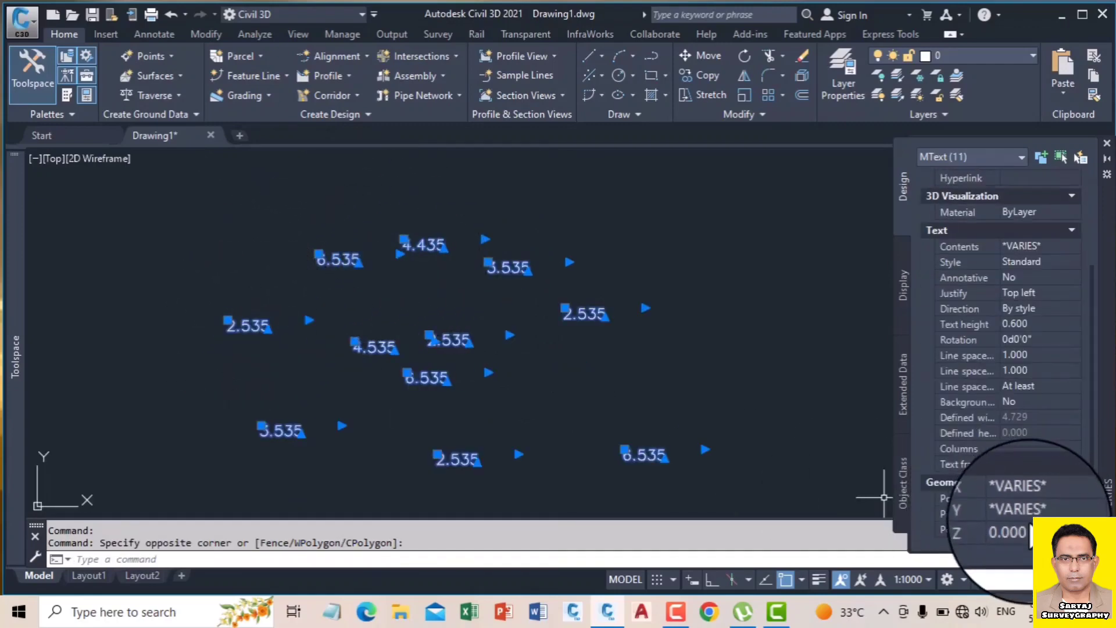
key(Escape)
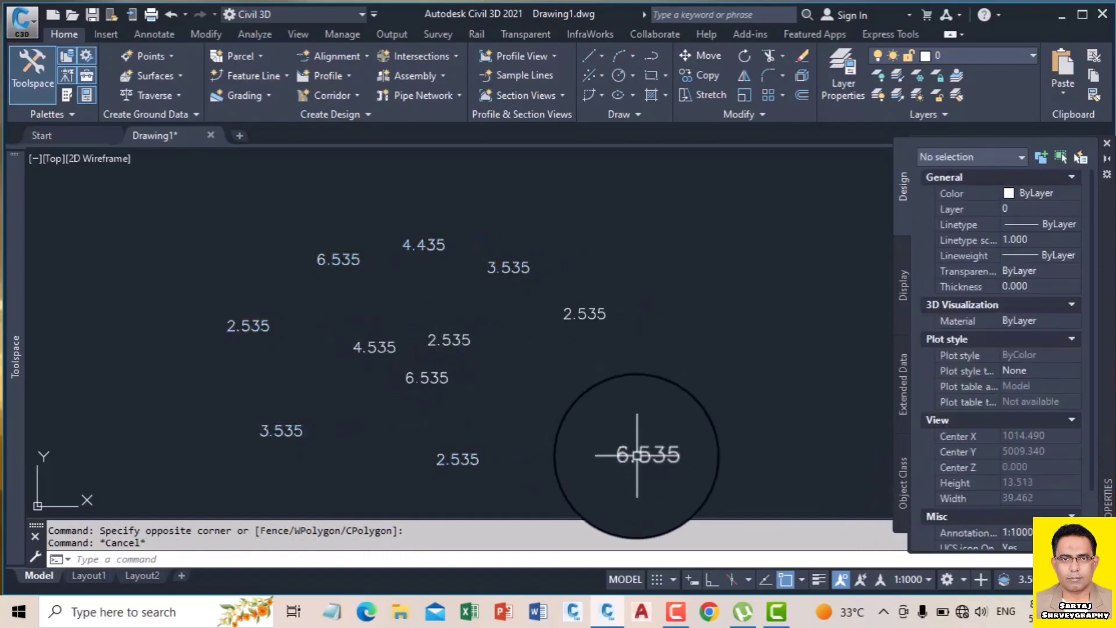
Examine the position coordinates of the lower-right 6.535 text up close, then deselect it.
click(634, 454)
scroll(963, 467, down, 1)
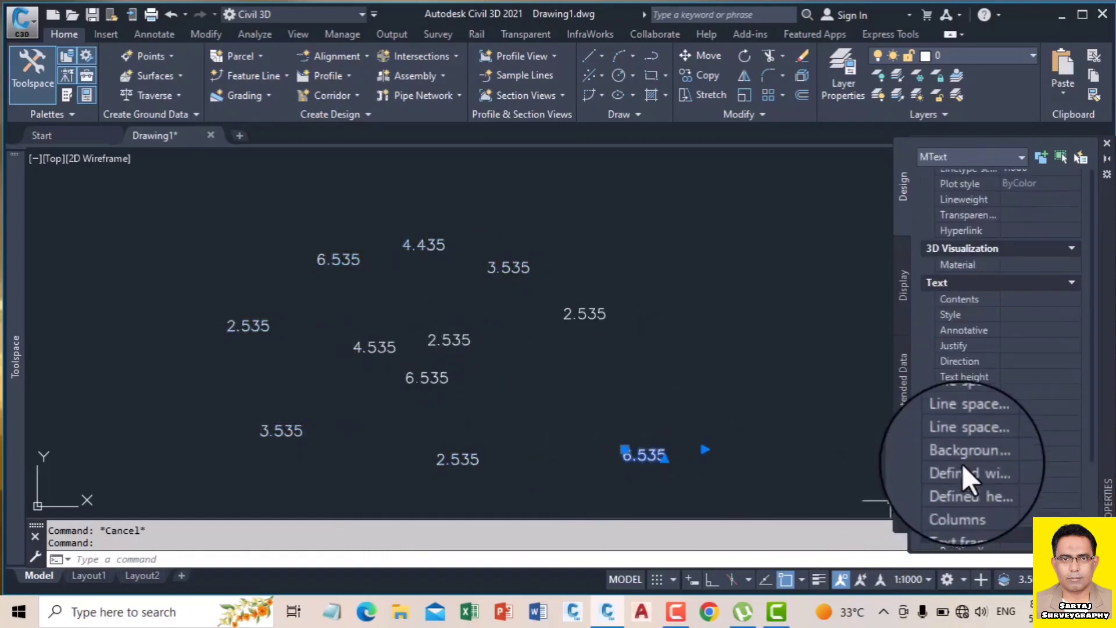
scroll(968, 476, down, 1)
scroll(669, 456, up, 5)
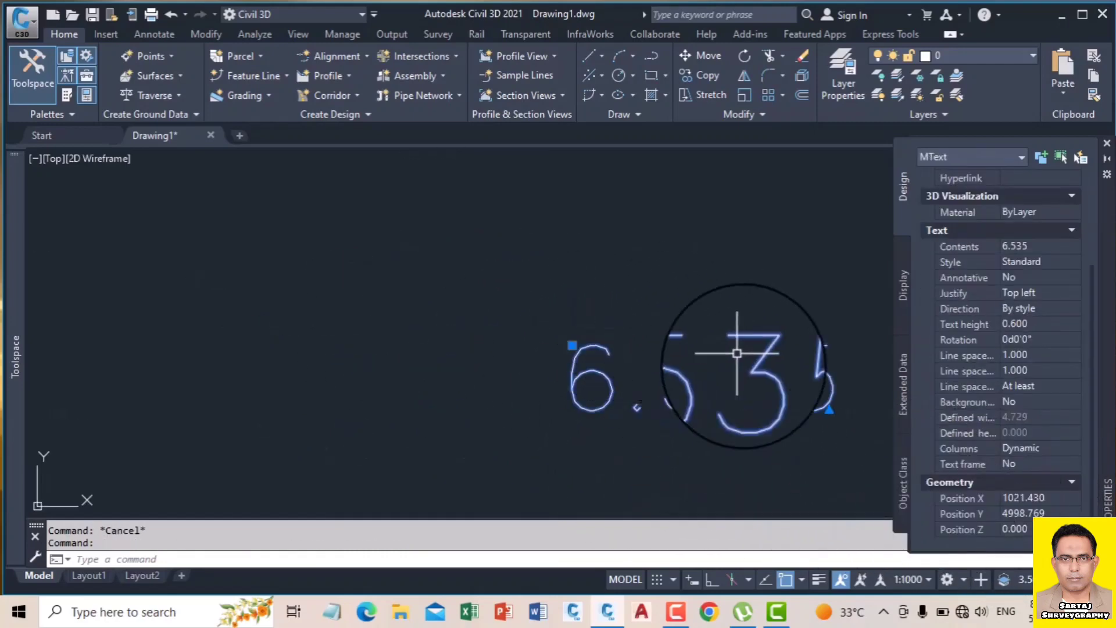
middle_drag(648, 311, 357, 293)
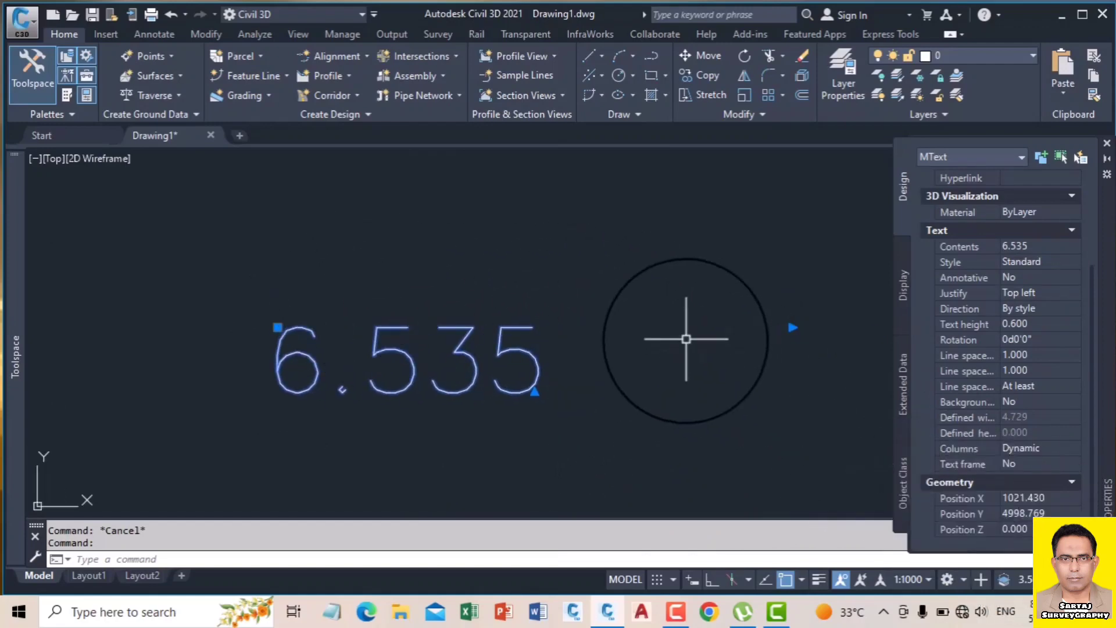
scroll(669, 329, down, 5)
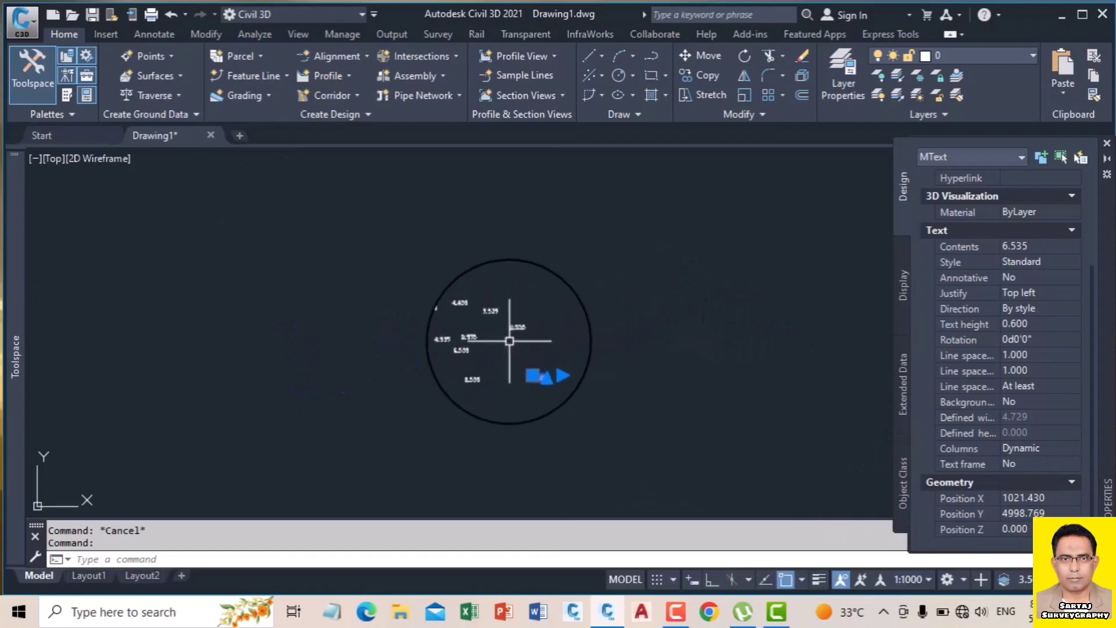
scroll(599, 302, up, 5)
key(Escape)
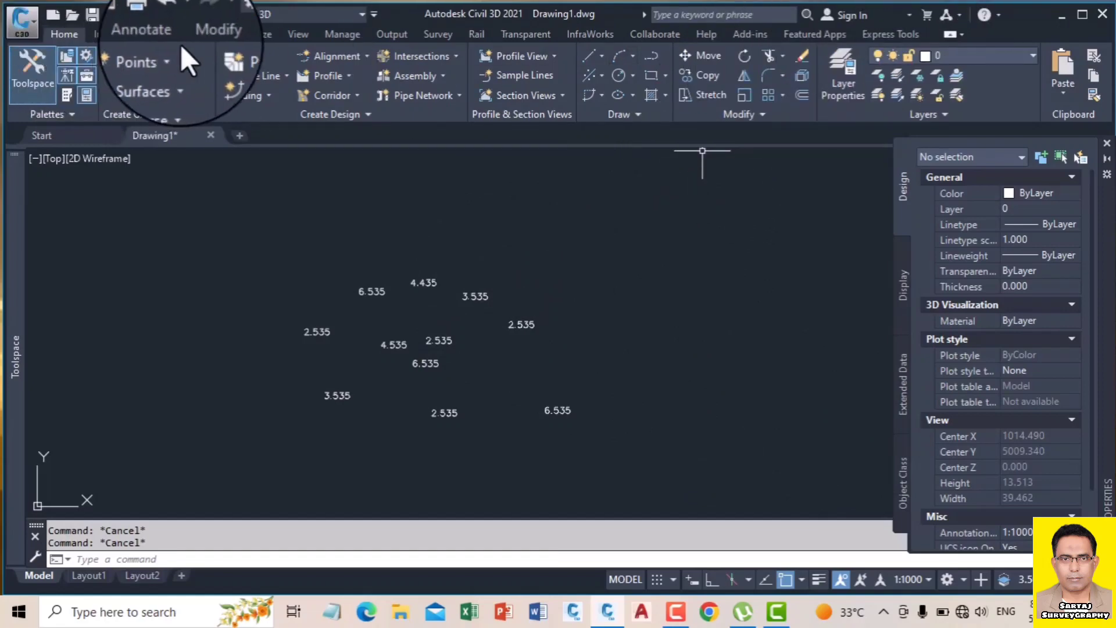
Run the surface tool Move Text to Elevation on all the elevation texts in the drawing.
click(202, 33)
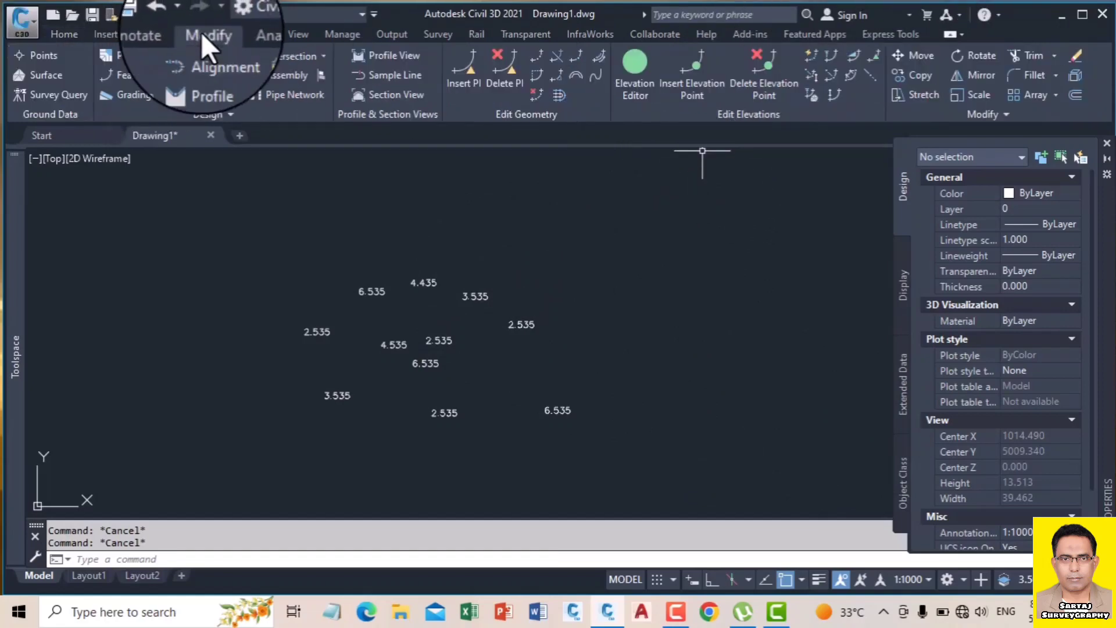
click(50, 74)
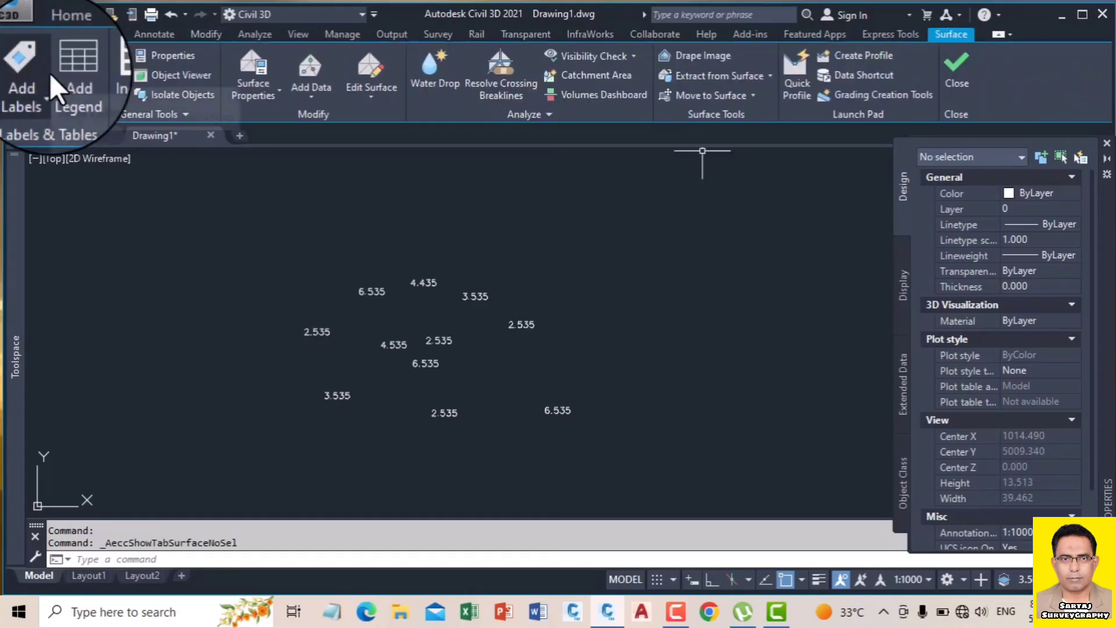
click(753, 96)
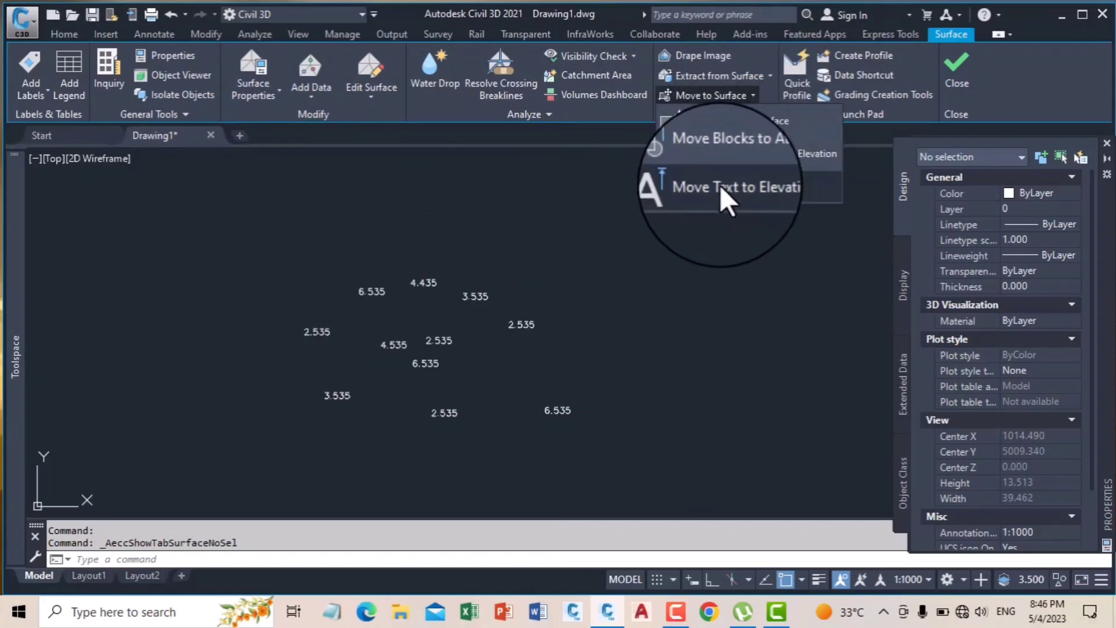
click(755, 187)
click(756, 185)
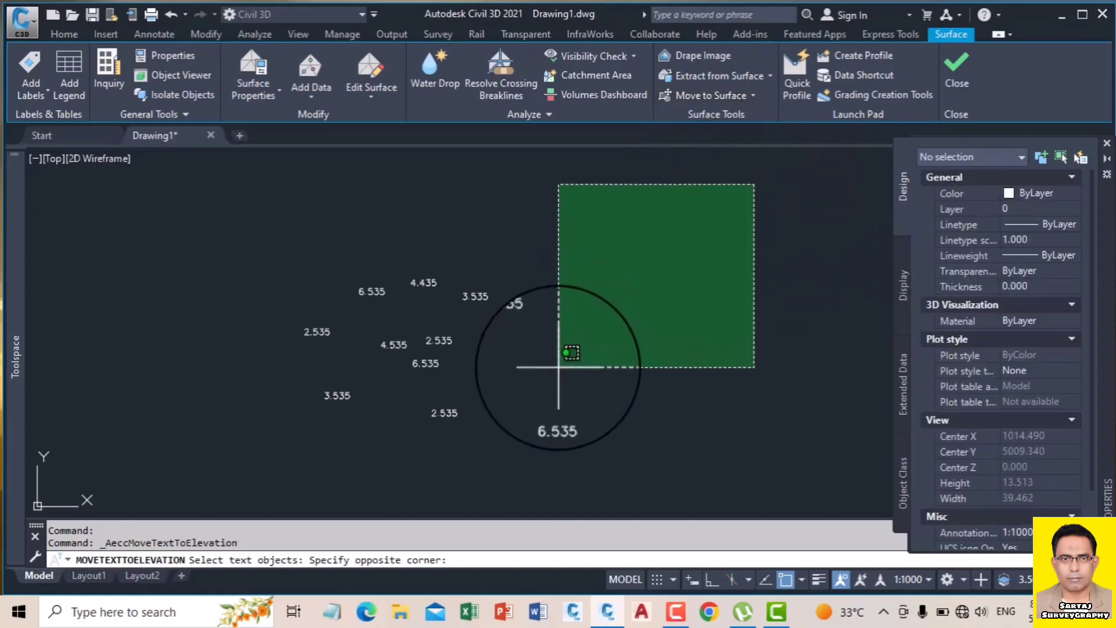
click(739, 268)
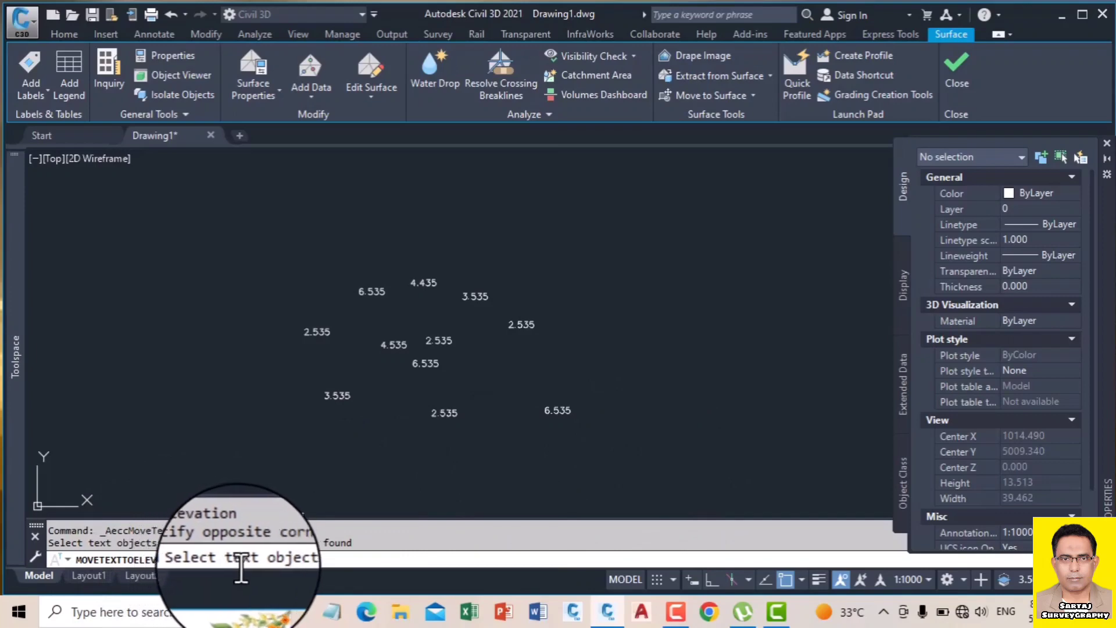
click(645, 484)
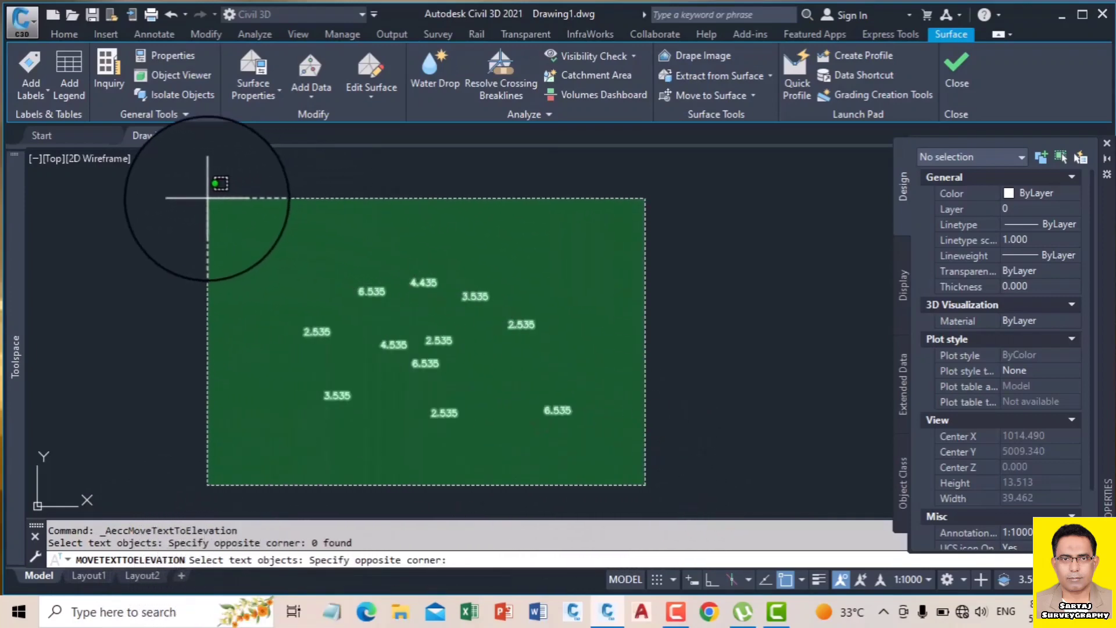
click(207, 199)
key(Return)
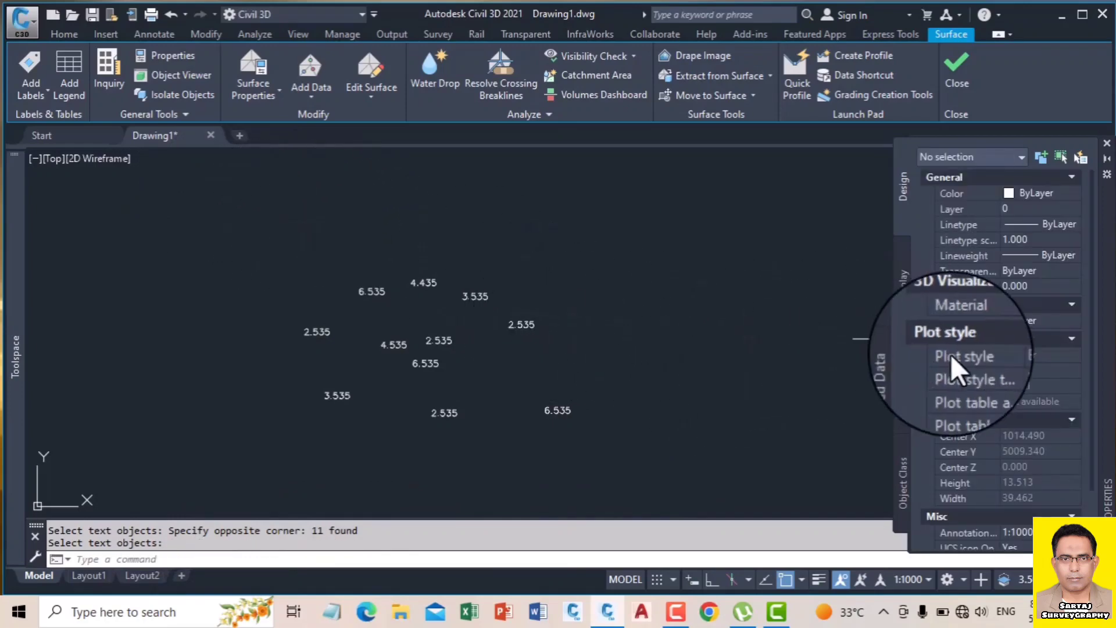
Verify the Position Z of the lower-right 6.535 text against its contents, then deselect it.
scroll(615, 312, down, 2)
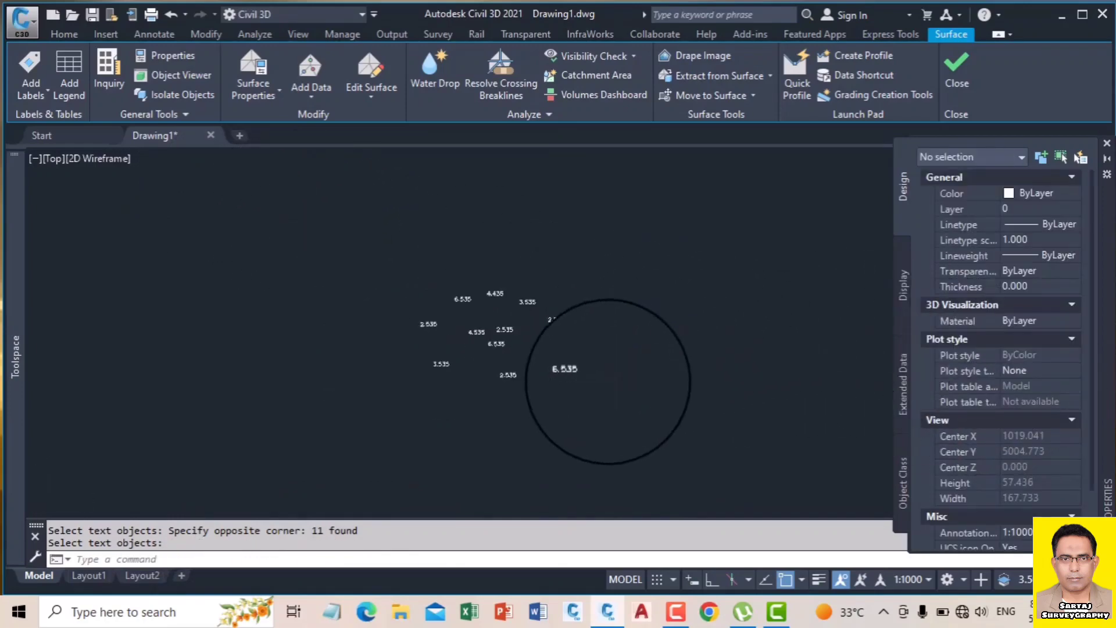
click(533, 375)
click(440, 316)
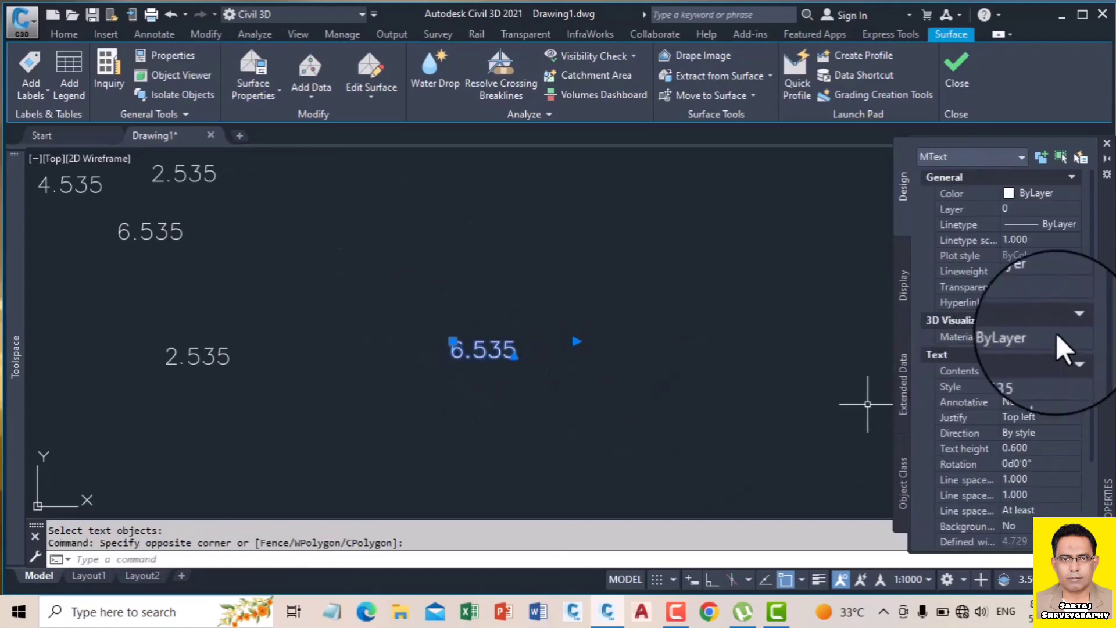
scroll(1035, 504, down, 3)
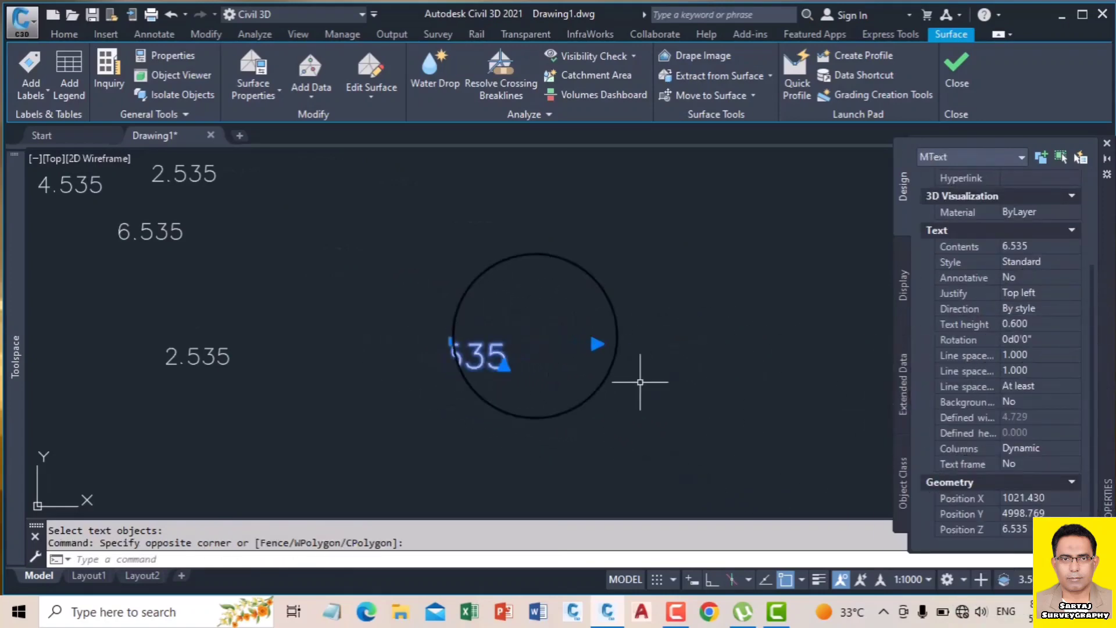
scroll(495, 300, down, 4)
key(Escape)
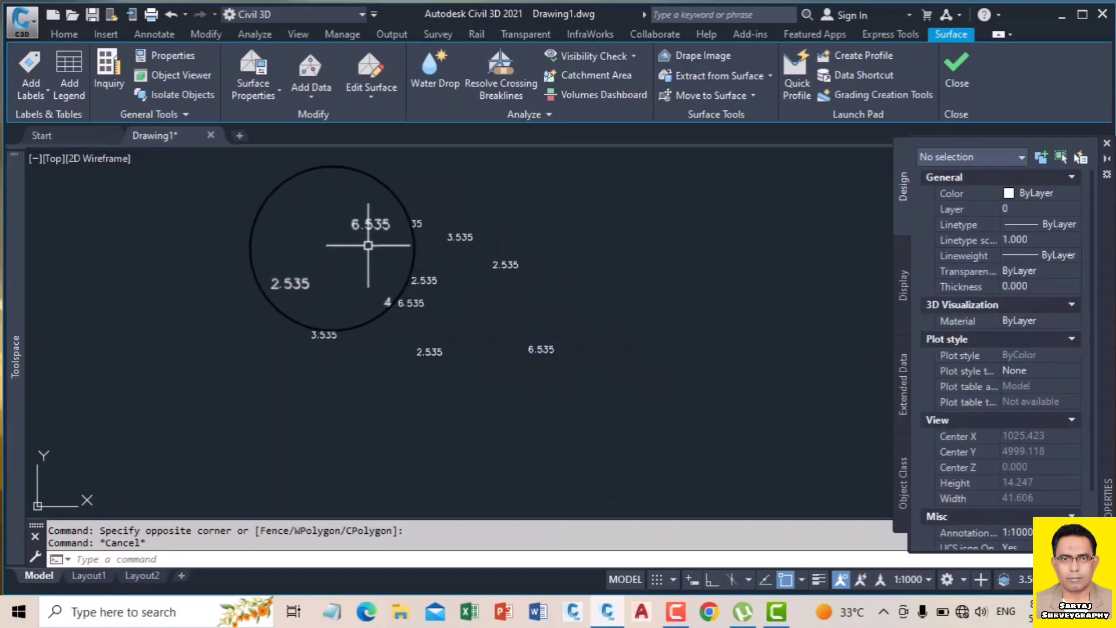
Verify the Position Z of the leftmost 2.535 text against its contents, then deselect it.
click(328, 279)
click(239, 249)
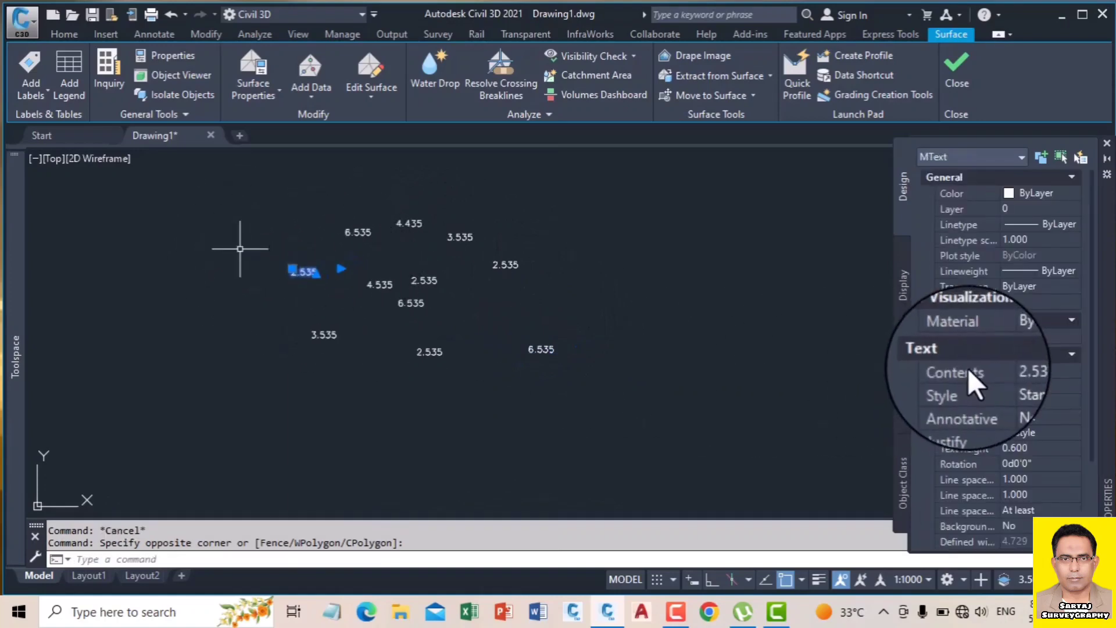
scroll(974, 375, down, 2)
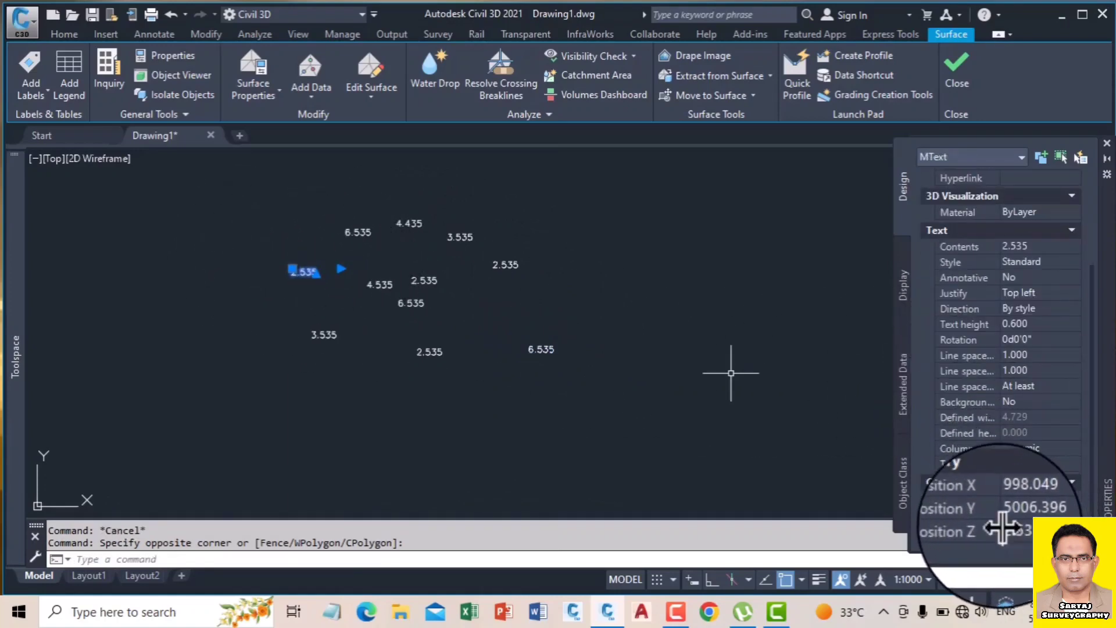
scroll(299, 270, up, 4)
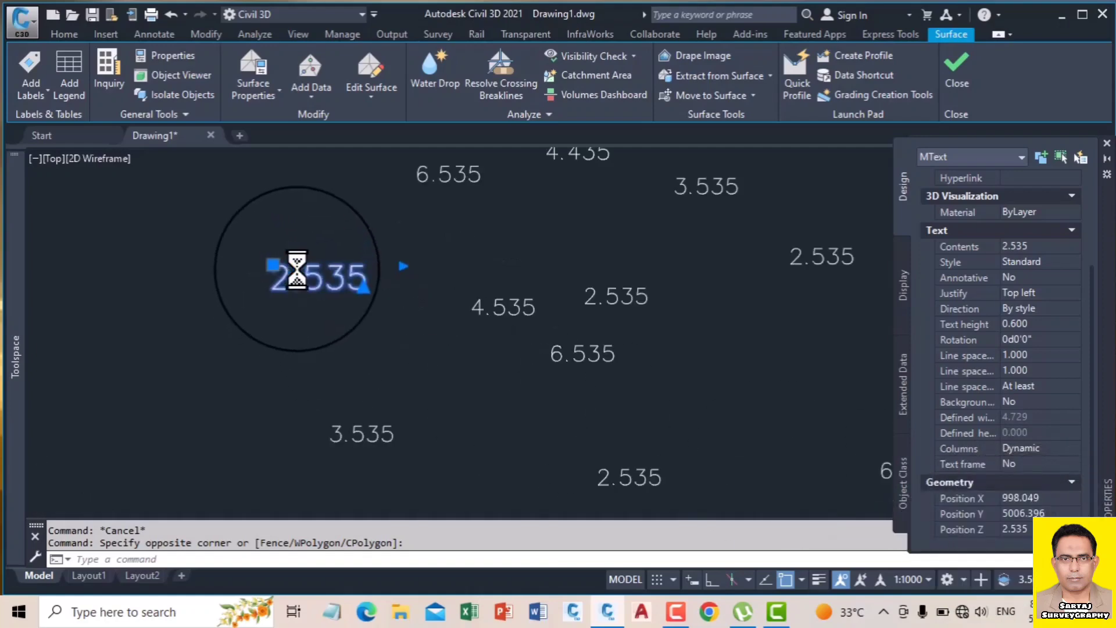
scroll(328, 261, down, 4)
key(Escape)
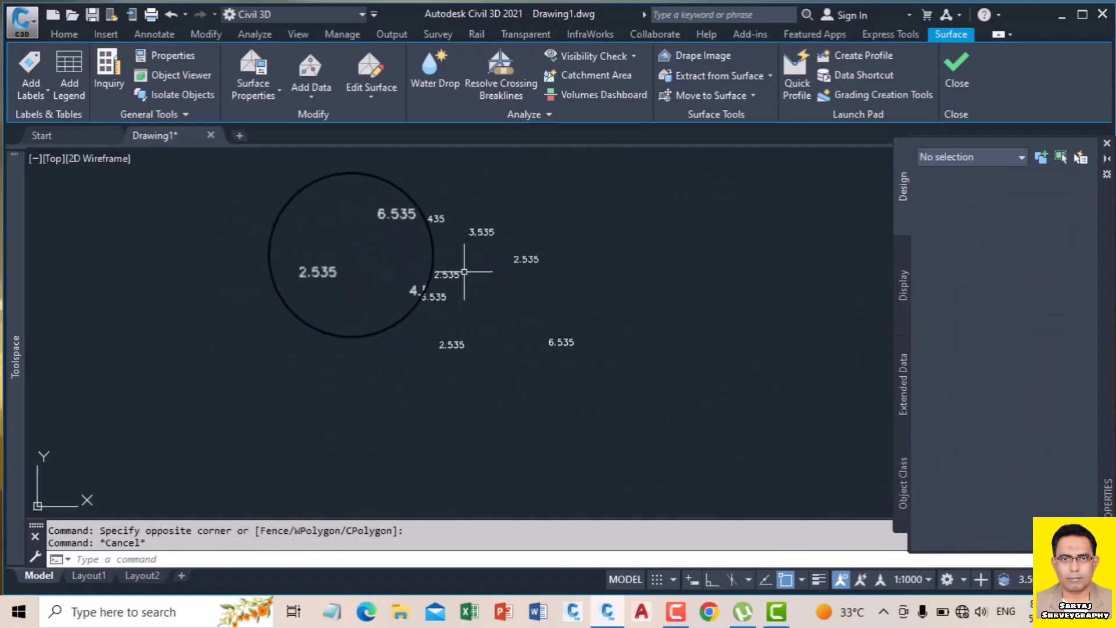
Start creating a new TIN surface and name it GL.
scroll(339, 254, up, 2)
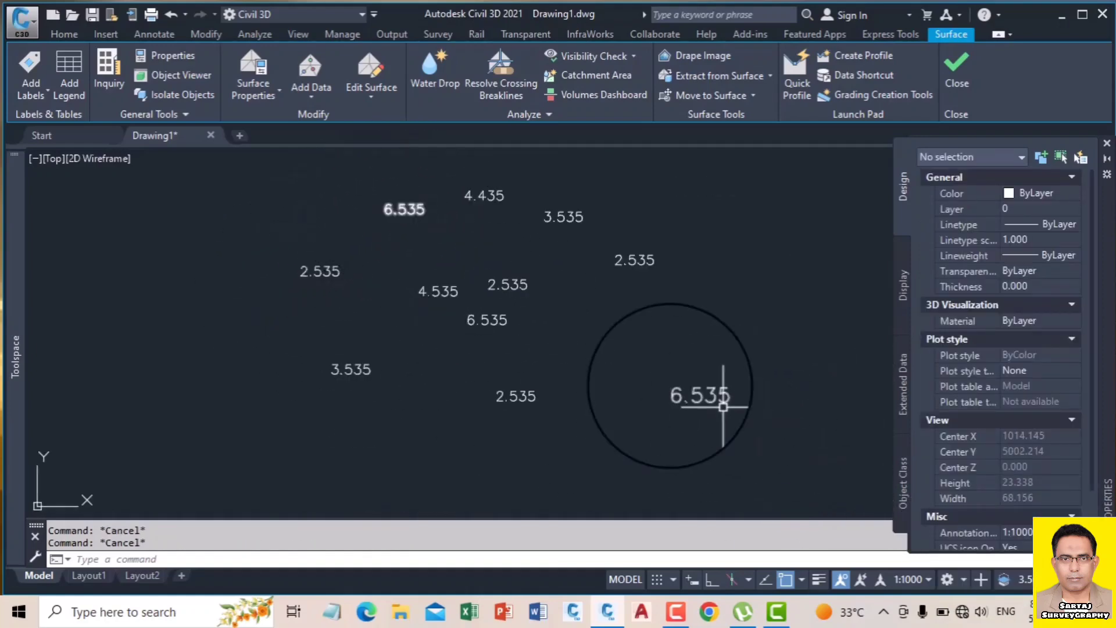
middle_drag(424, 233, 435, 282)
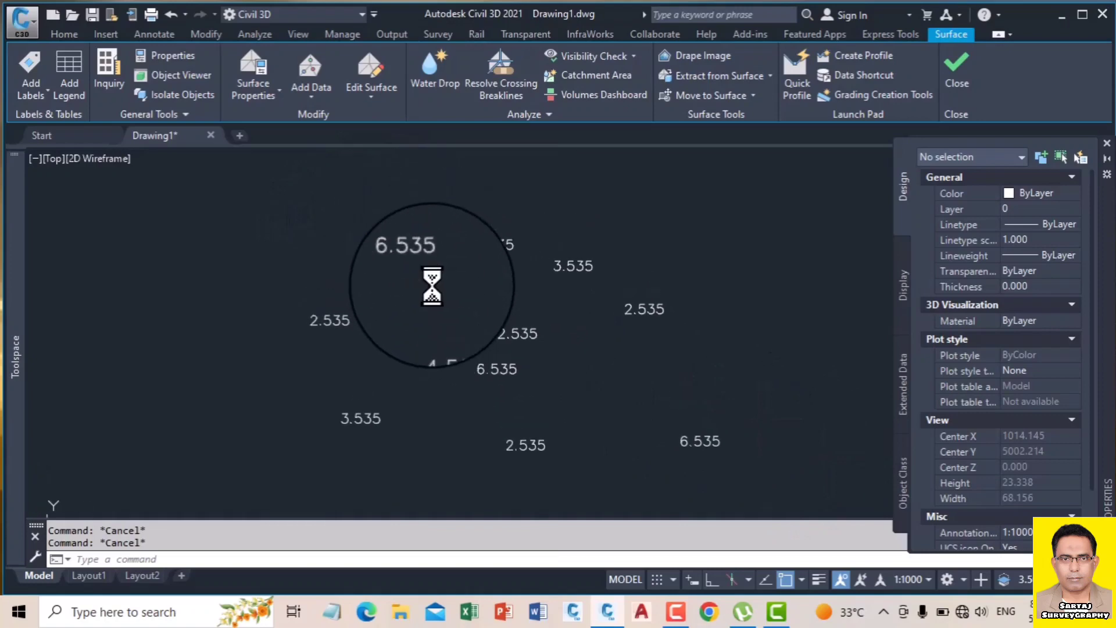
click(61, 32)
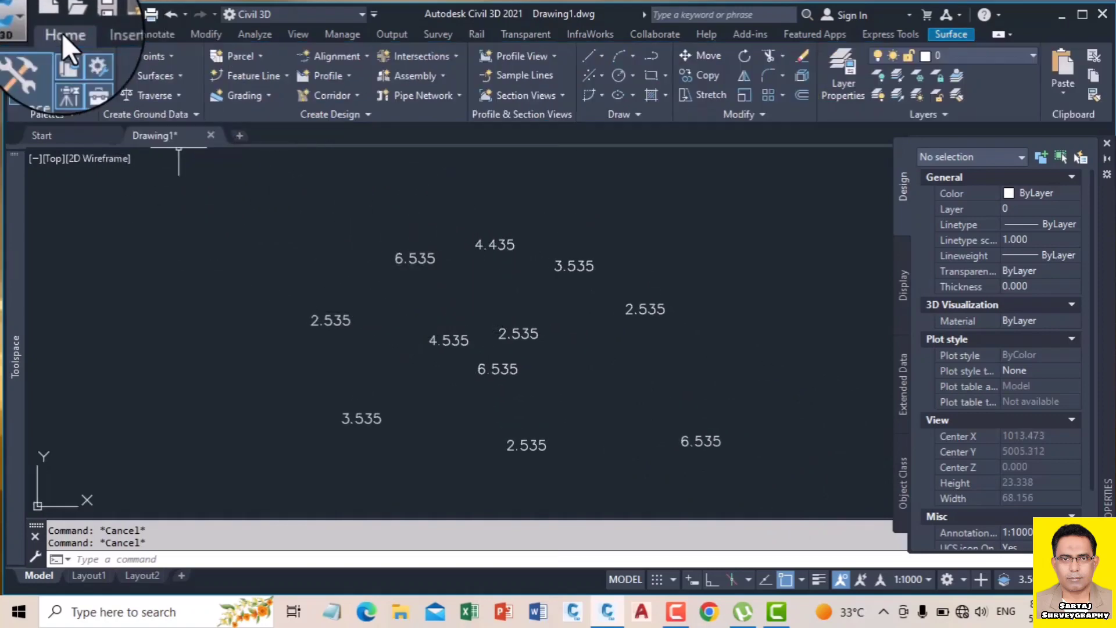
click(170, 75)
click(194, 100)
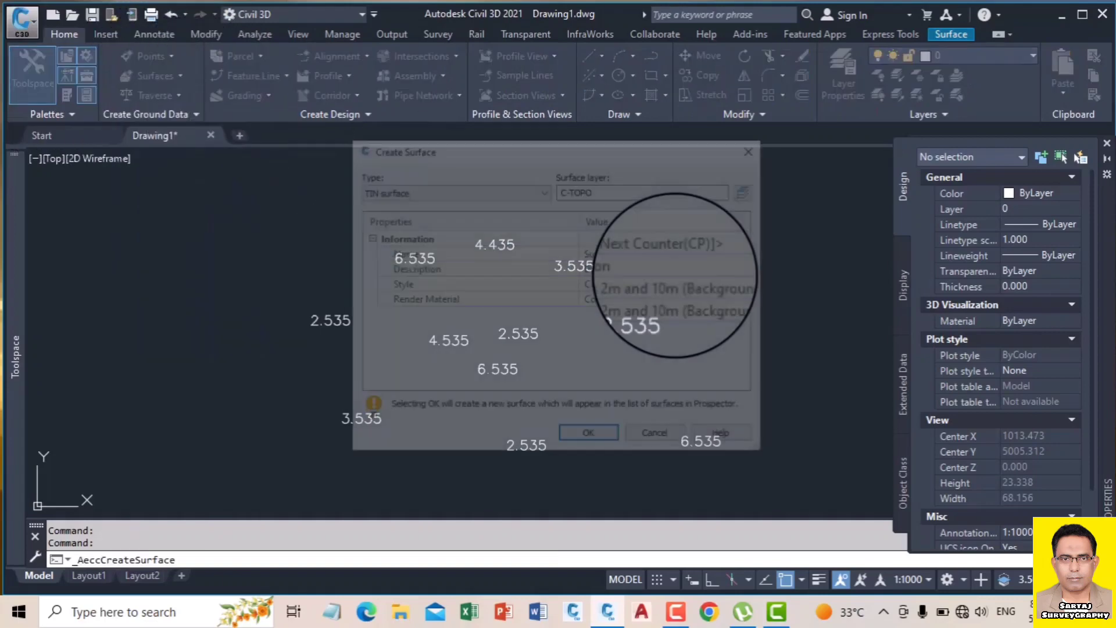
click(678, 253)
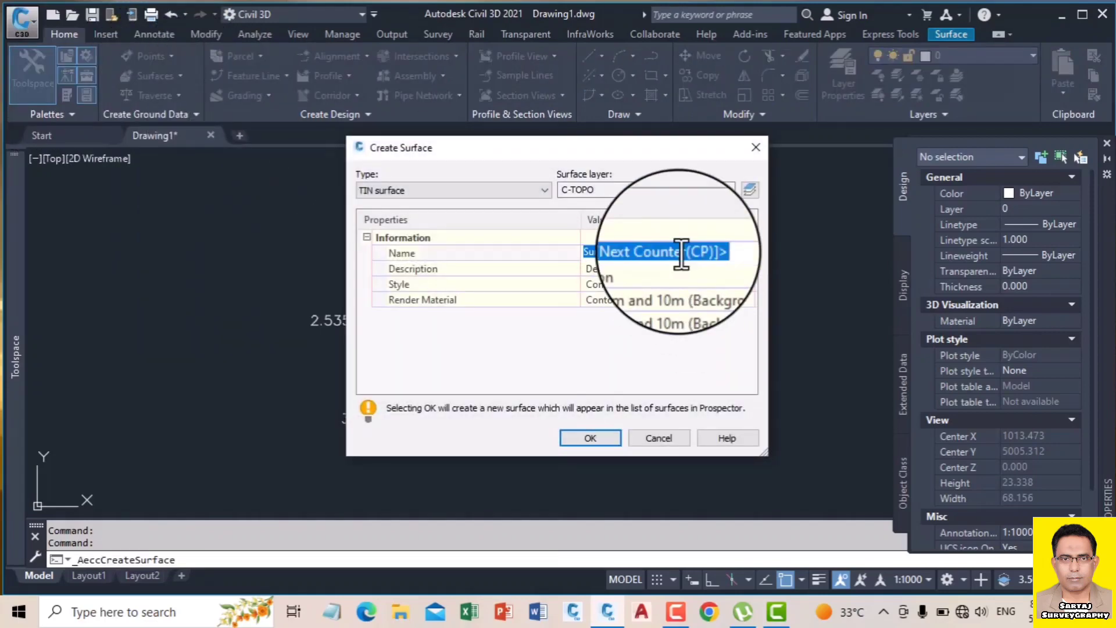
text(GL)
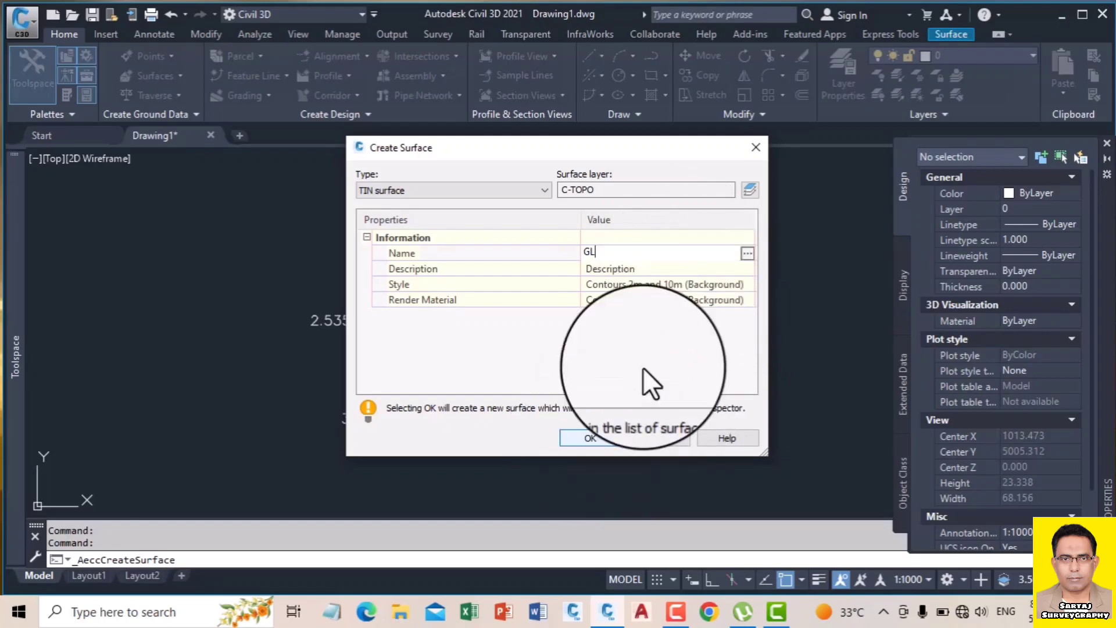
Set the new surface's style to Contours 1m and 5m (Background) and create the surface.
click(705, 285)
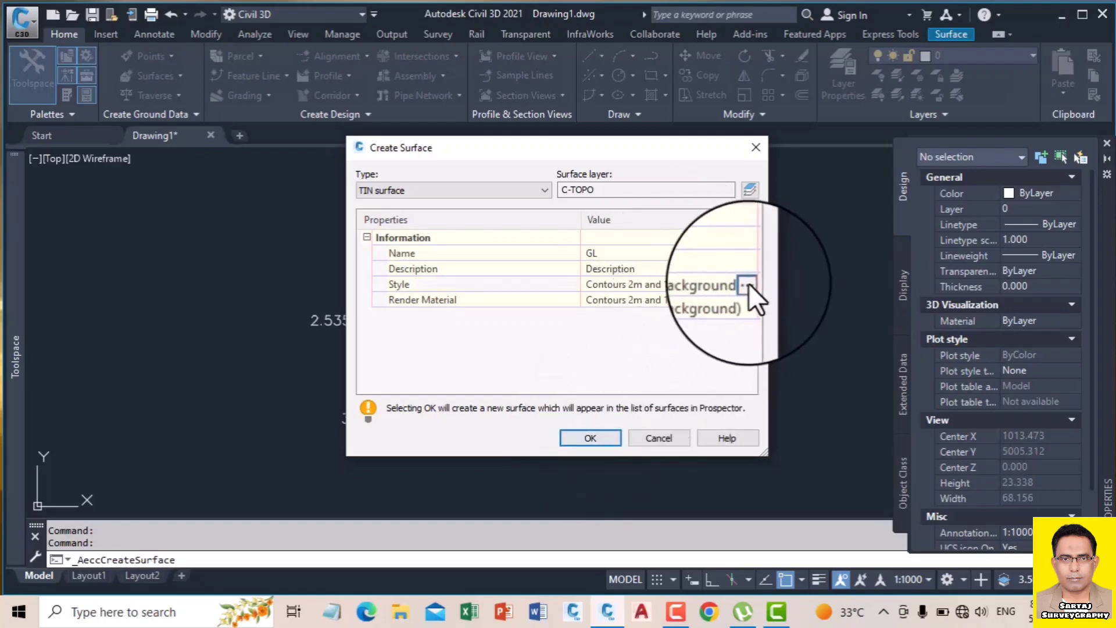
click(748, 284)
click(607, 294)
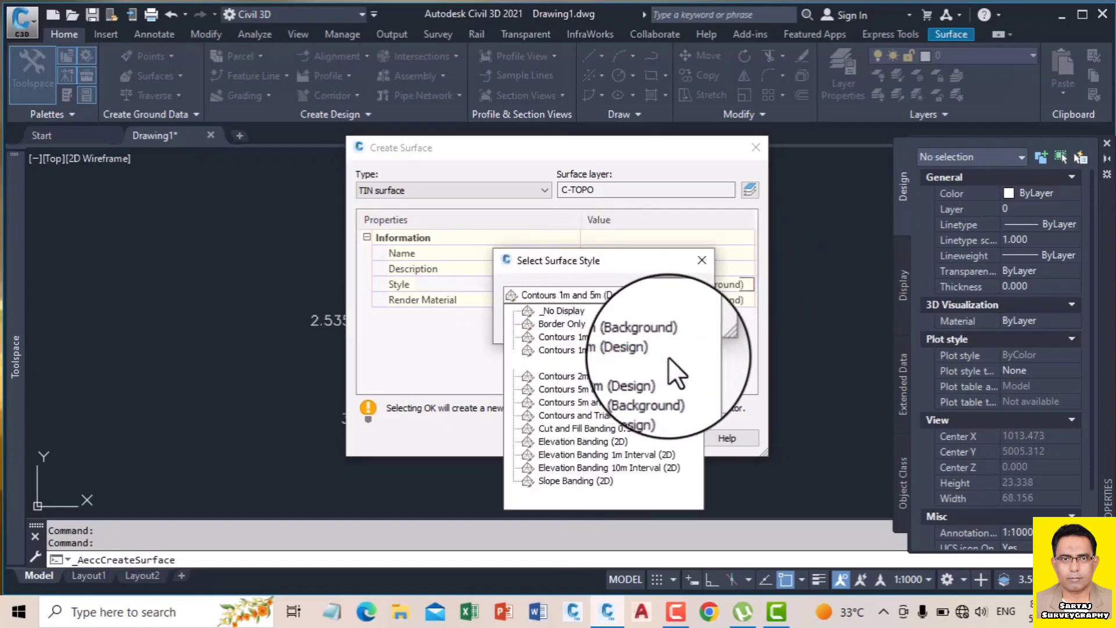
click(643, 337)
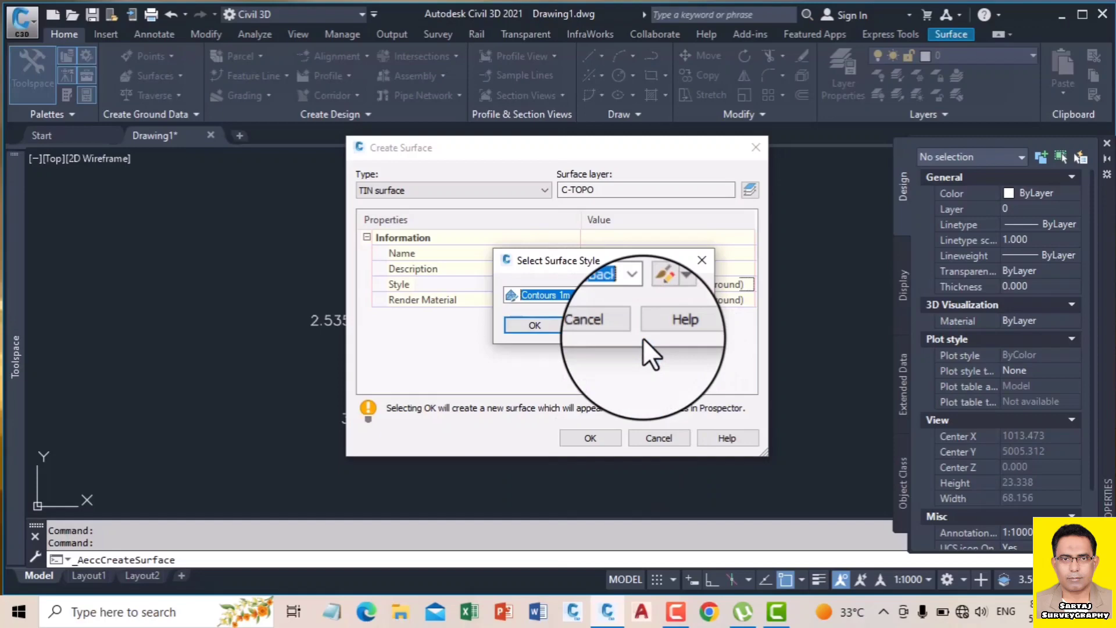
click(539, 323)
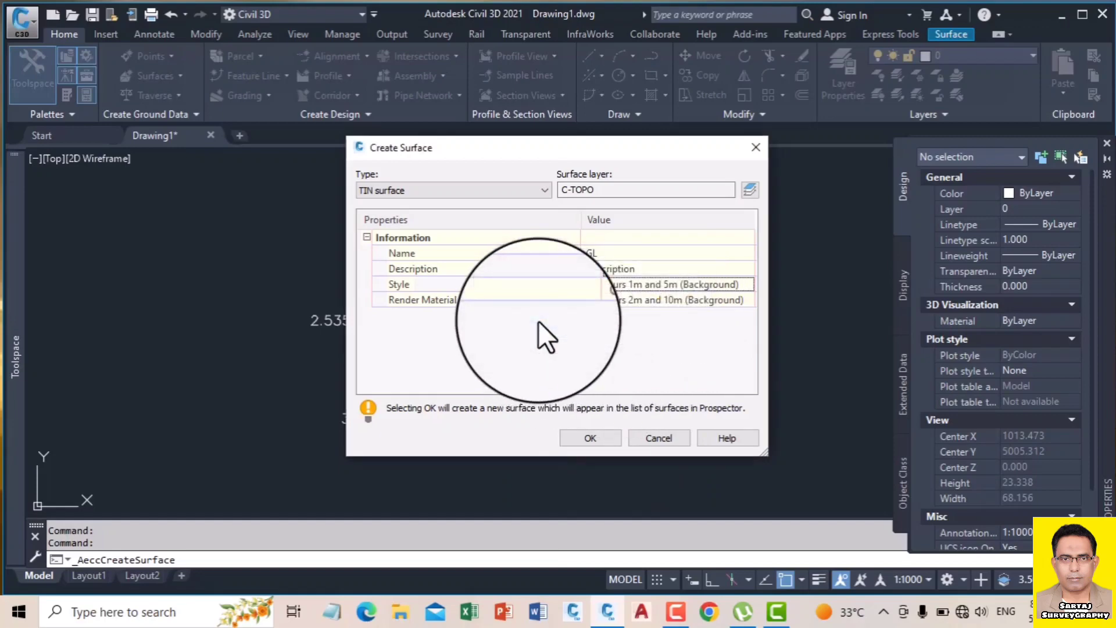
click(590, 438)
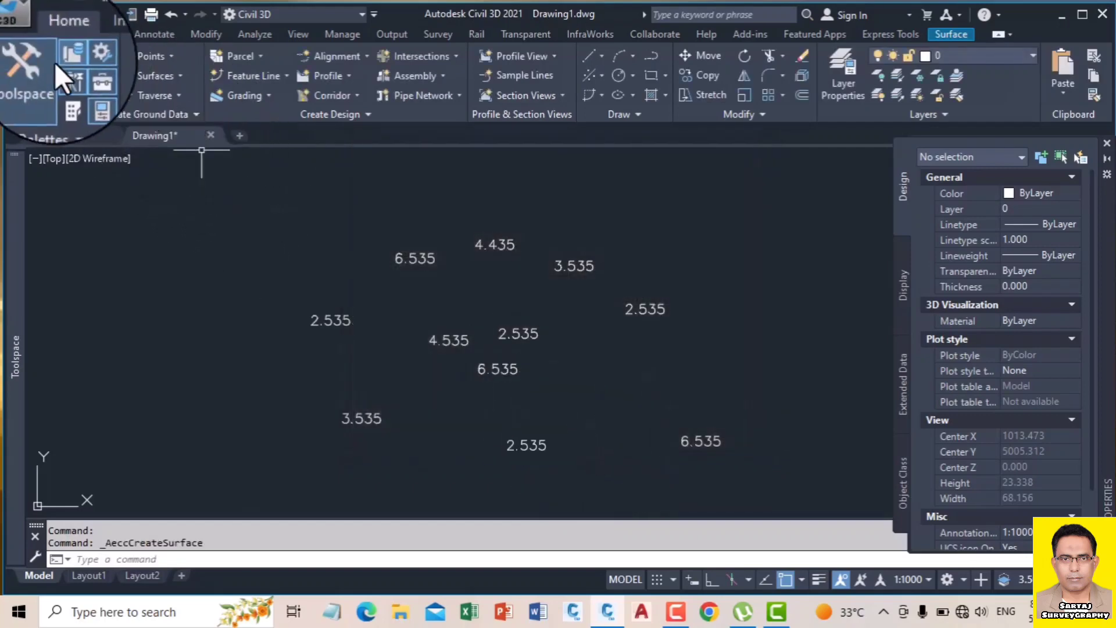
Show the Toolspace and expand the GL surface in the drawing's Surfaces collection.
click(37, 63)
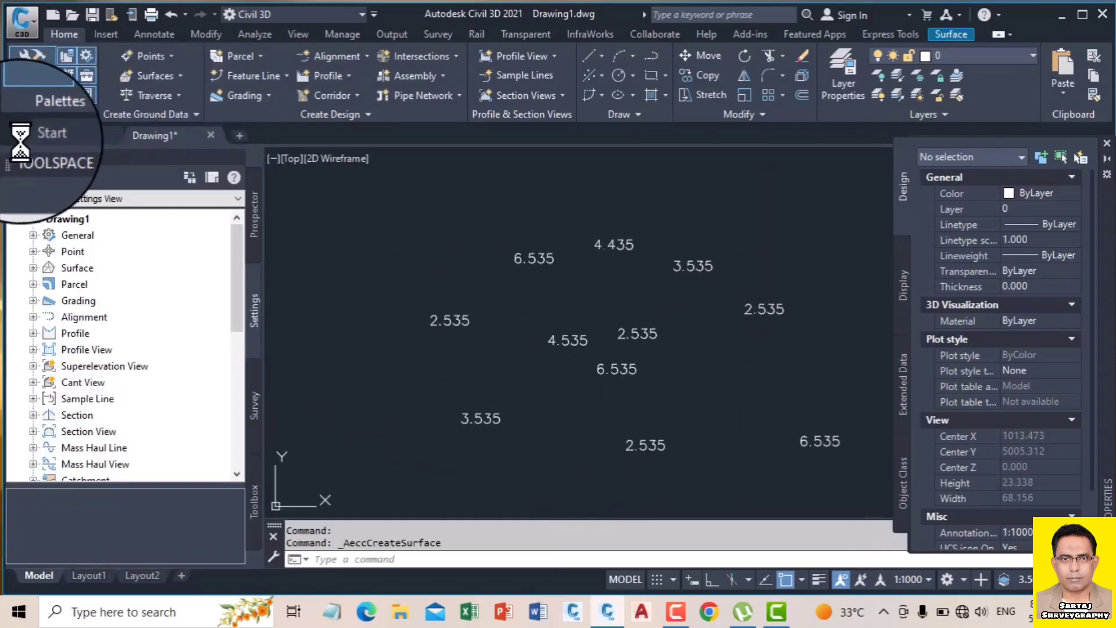
click(33, 268)
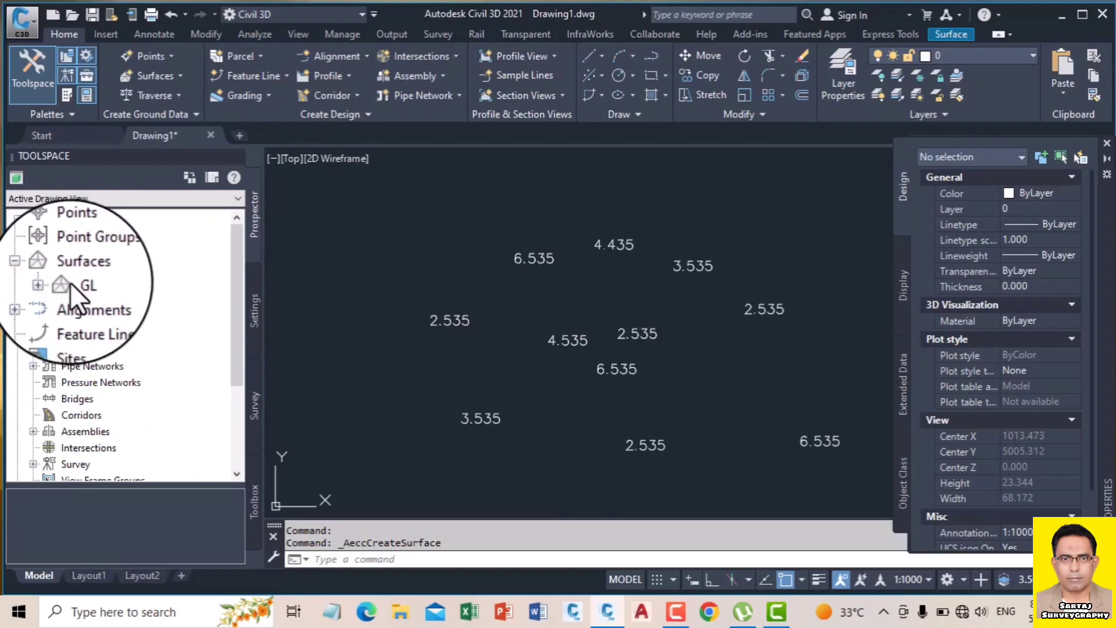
click(70, 282)
click(36, 284)
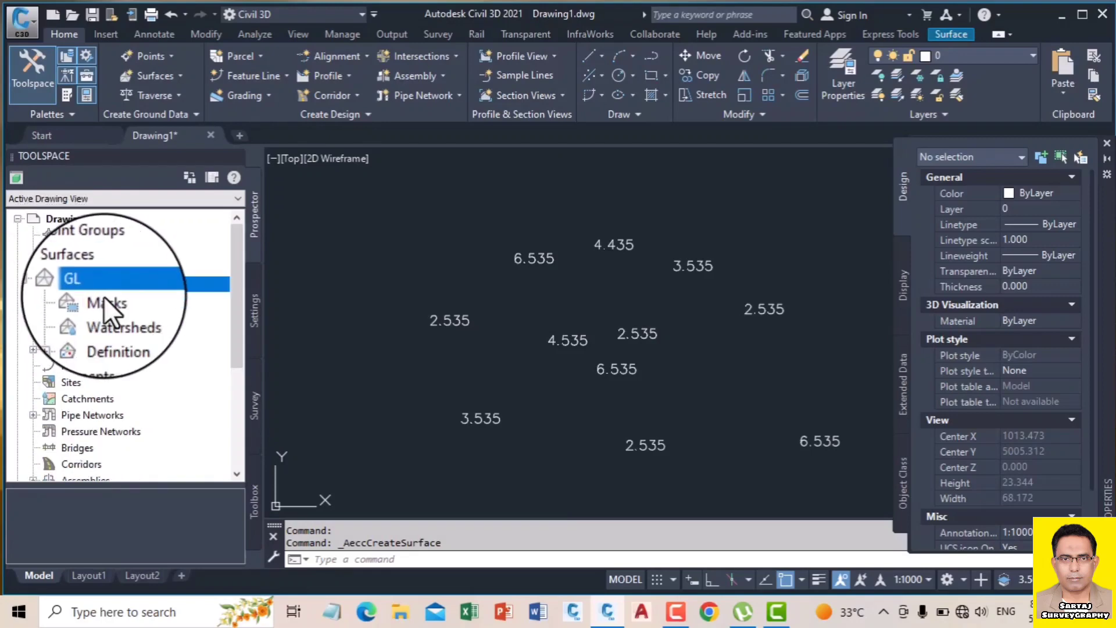
scroll(379, 246, down, 4)
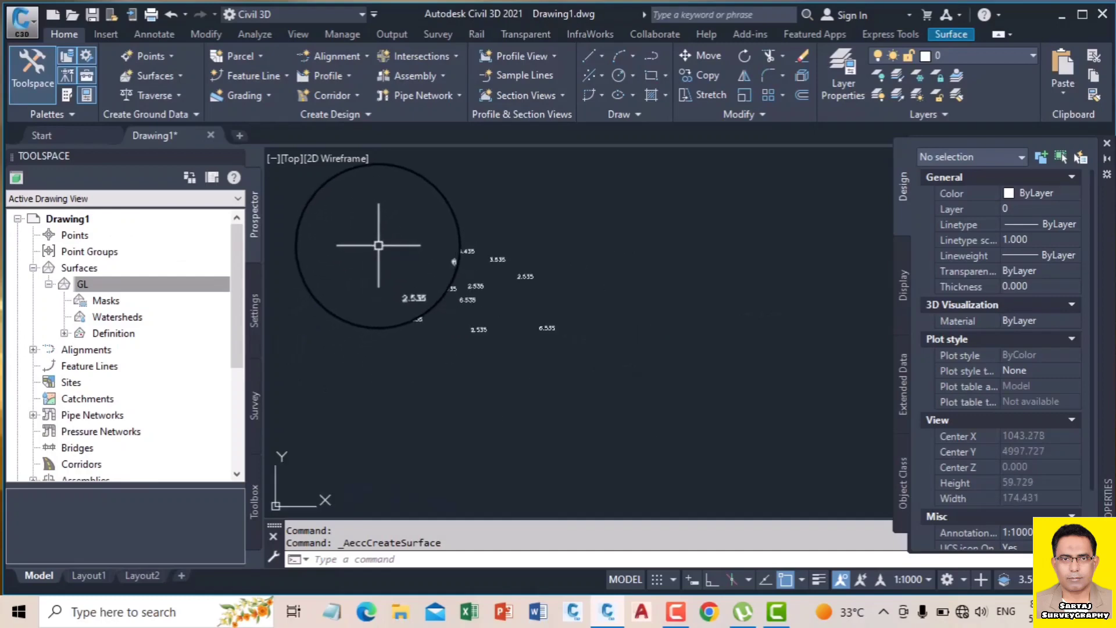
key(Escape)
key(Escape)
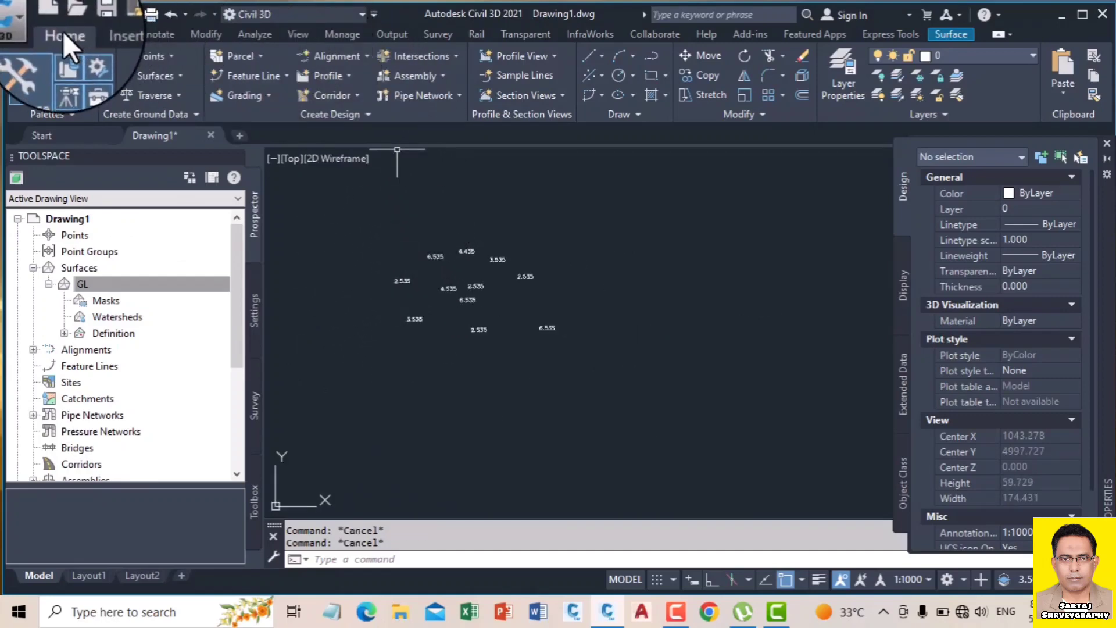
Set up adding points from drawing objects to surface GL, with object type Text and description GL.
click(206, 34)
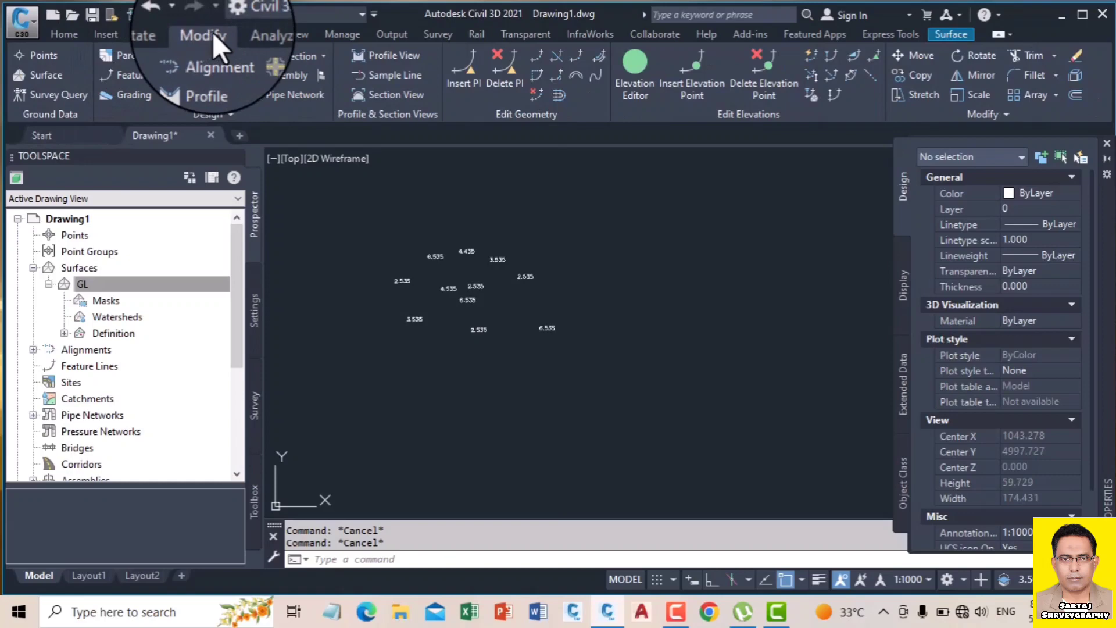
click(36, 75)
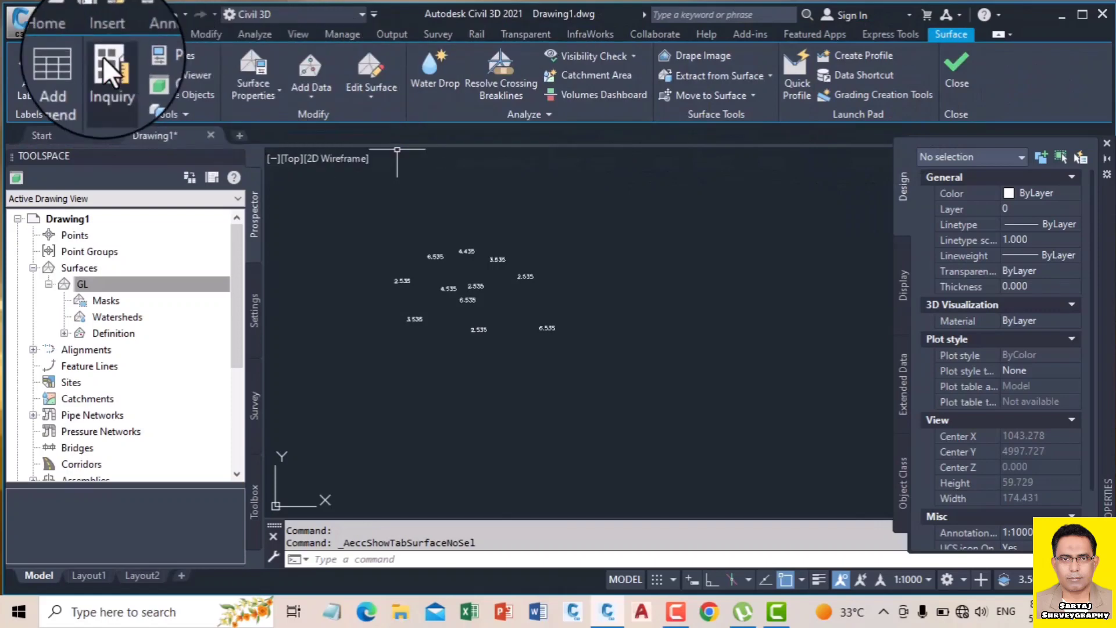
click(306, 90)
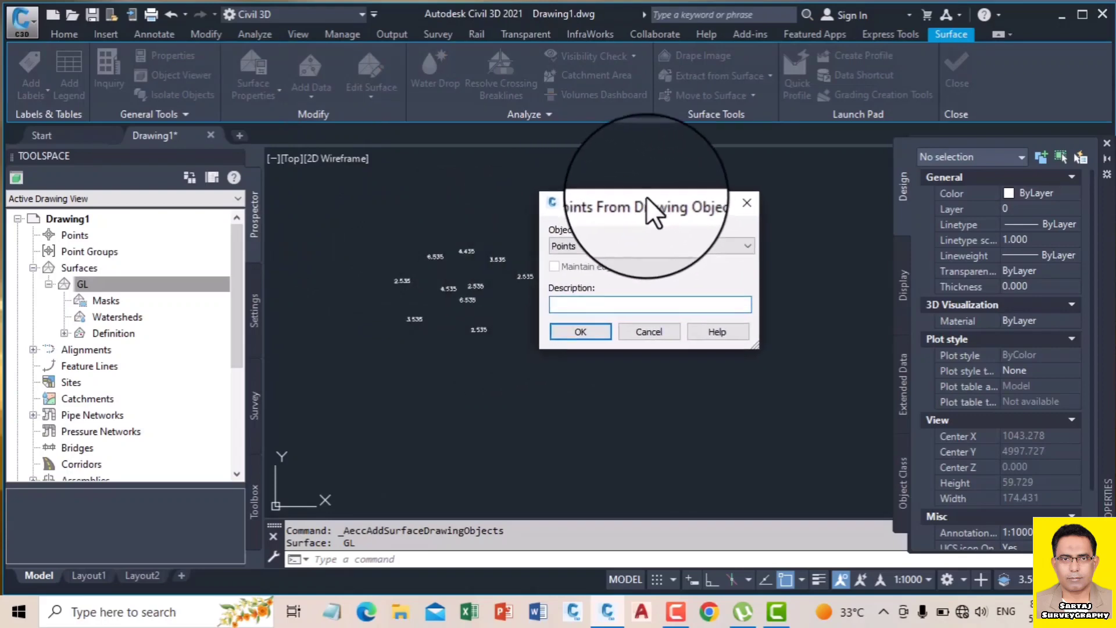
drag(646, 197, 667, 191)
drag(661, 193, 698, 185)
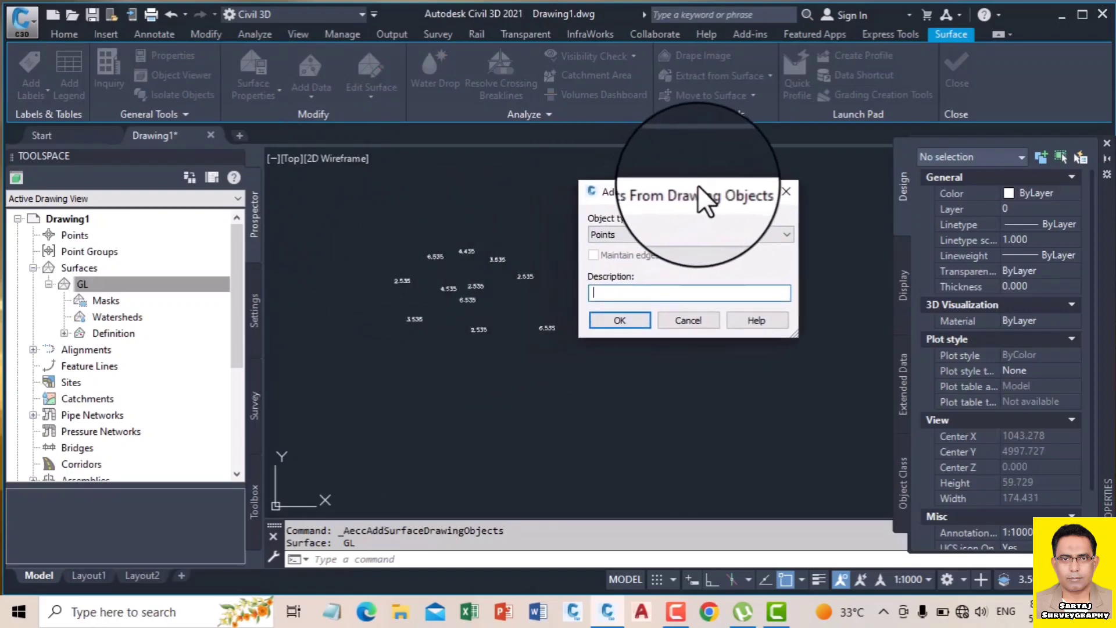
click(629, 230)
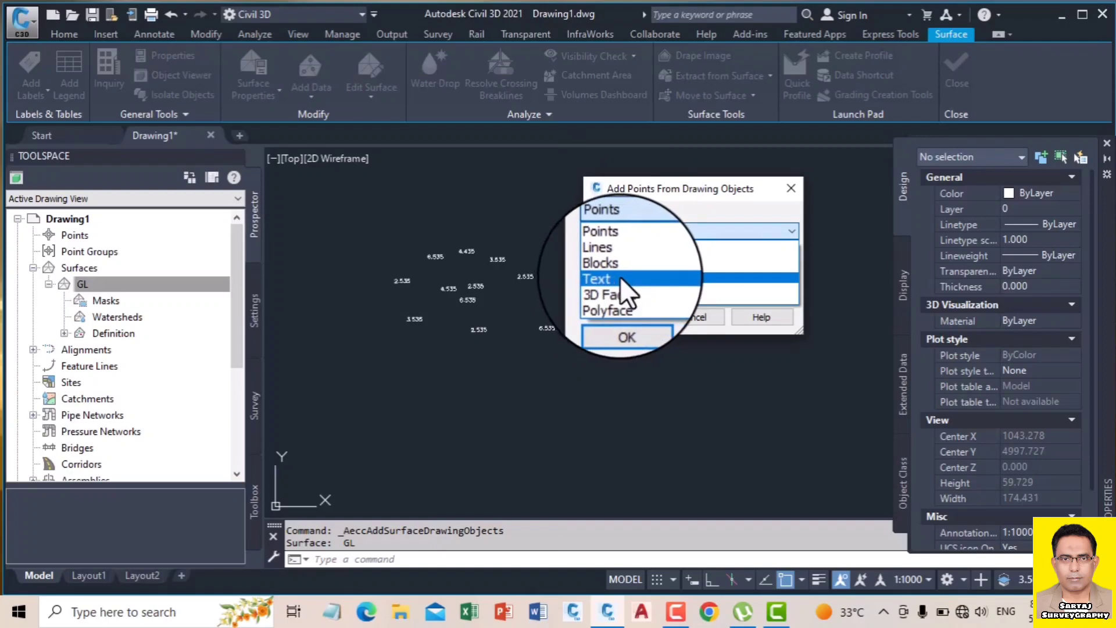
click(620, 276)
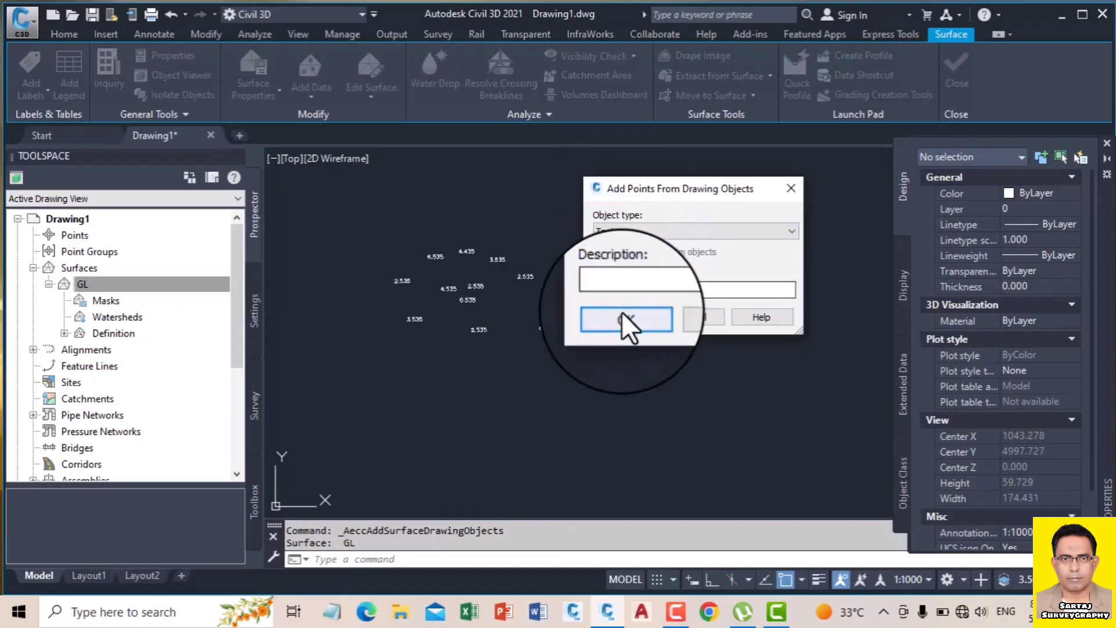
click(620, 289)
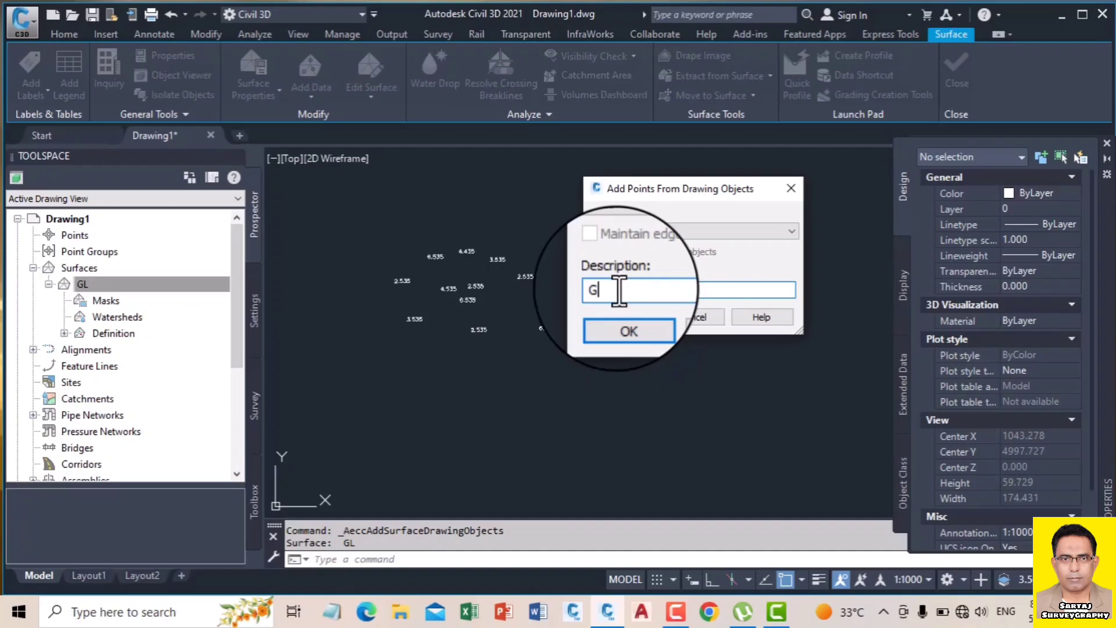
text(GL)
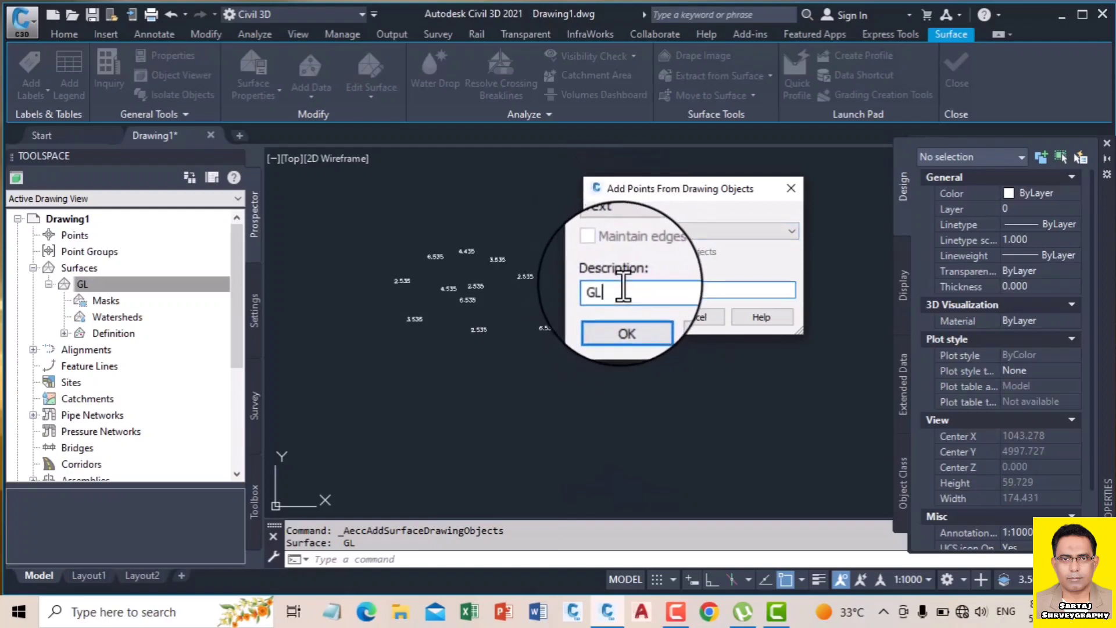
click(627, 317)
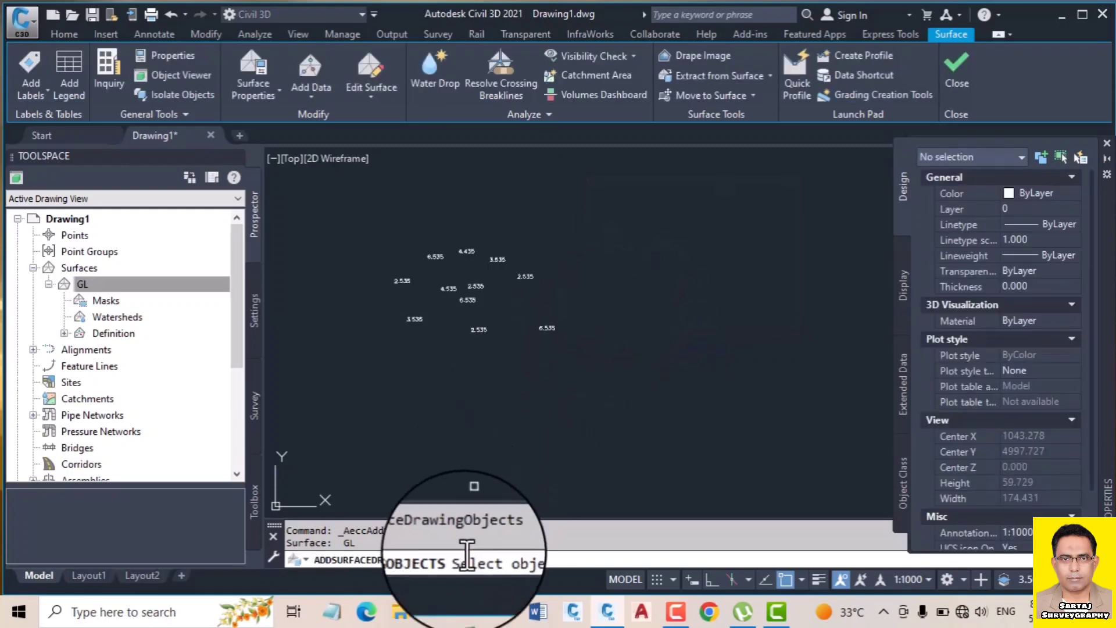
Select all the elevation texts in the drawing and add them to the GL surface.
click(641, 381)
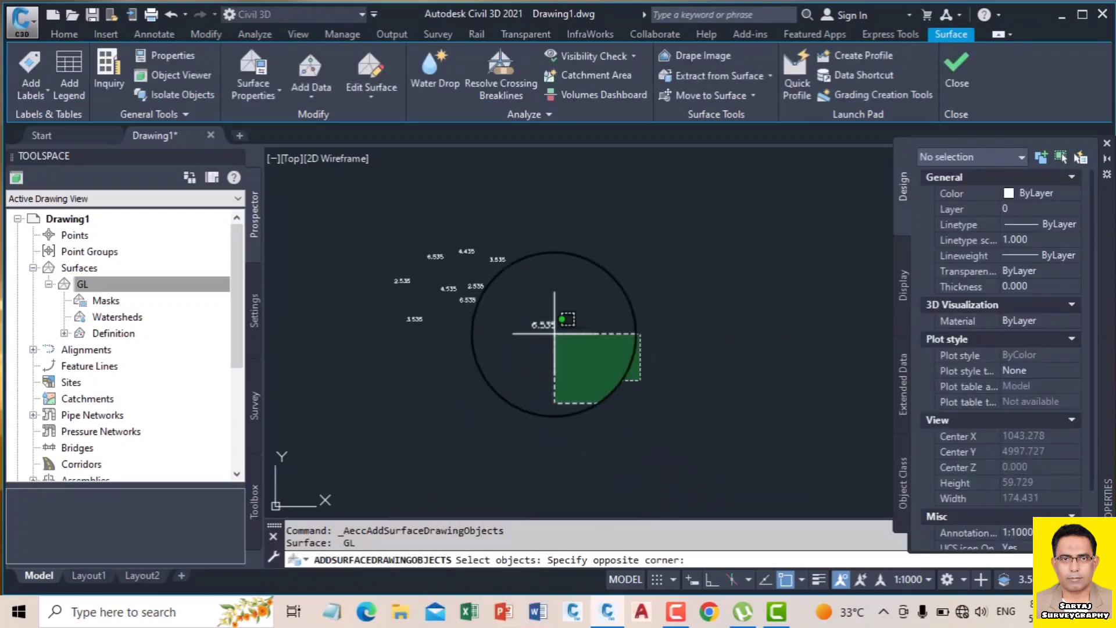
scroll(346, 211, up, 8)
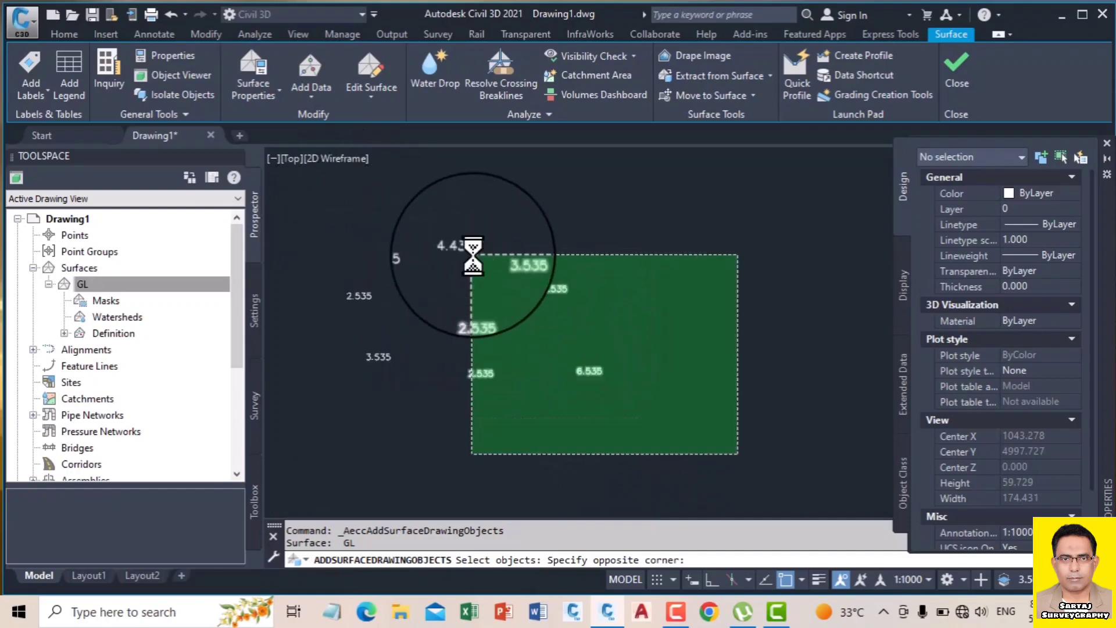
scroll(543, 242, down, 6)
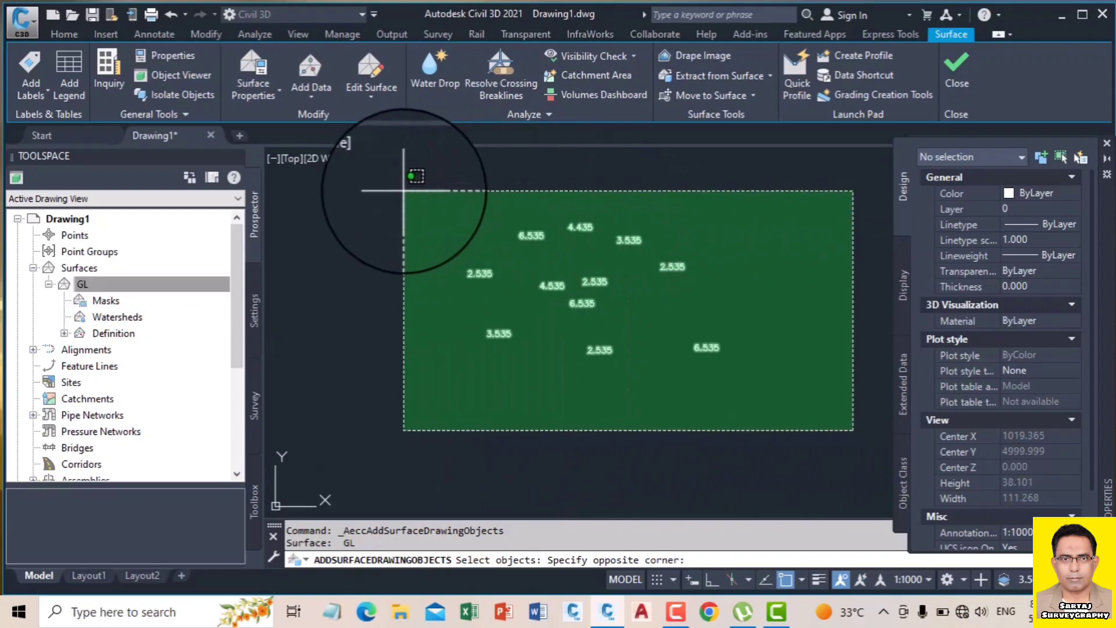
click(407, 190)
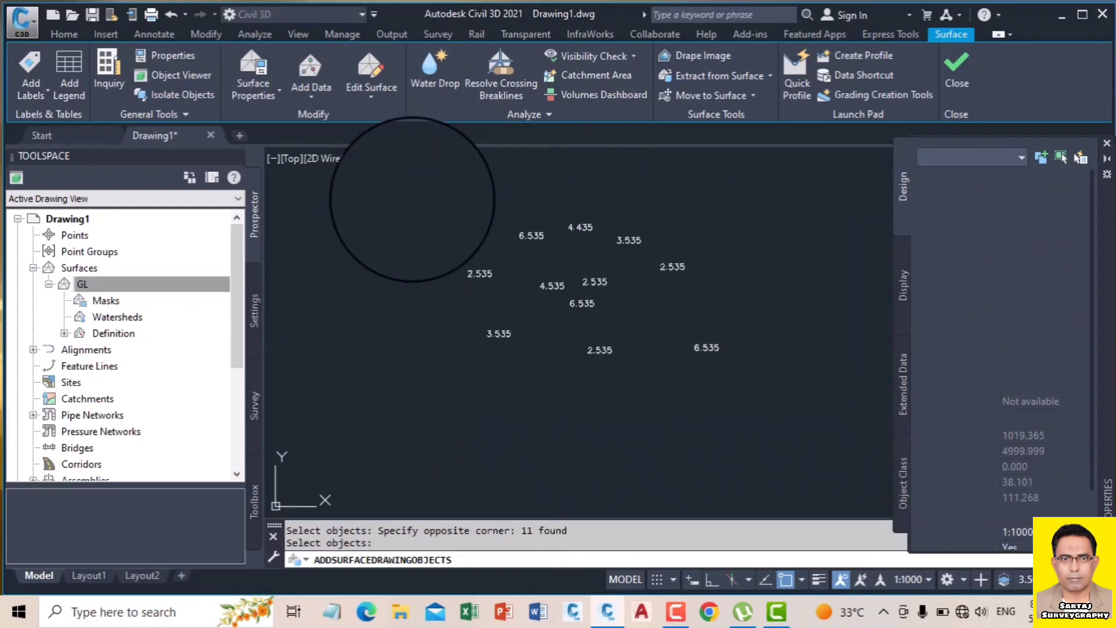
key(Return)
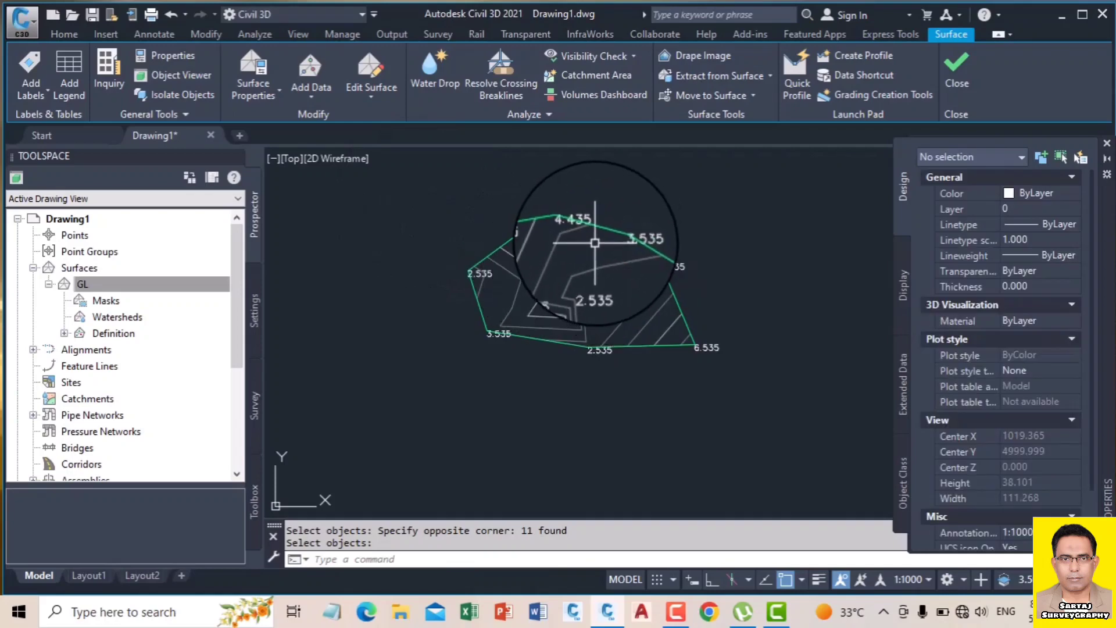
Close the Properties palette and set the drawing's annotation scale to 1:250.
scroll(593, 242, up, 2)
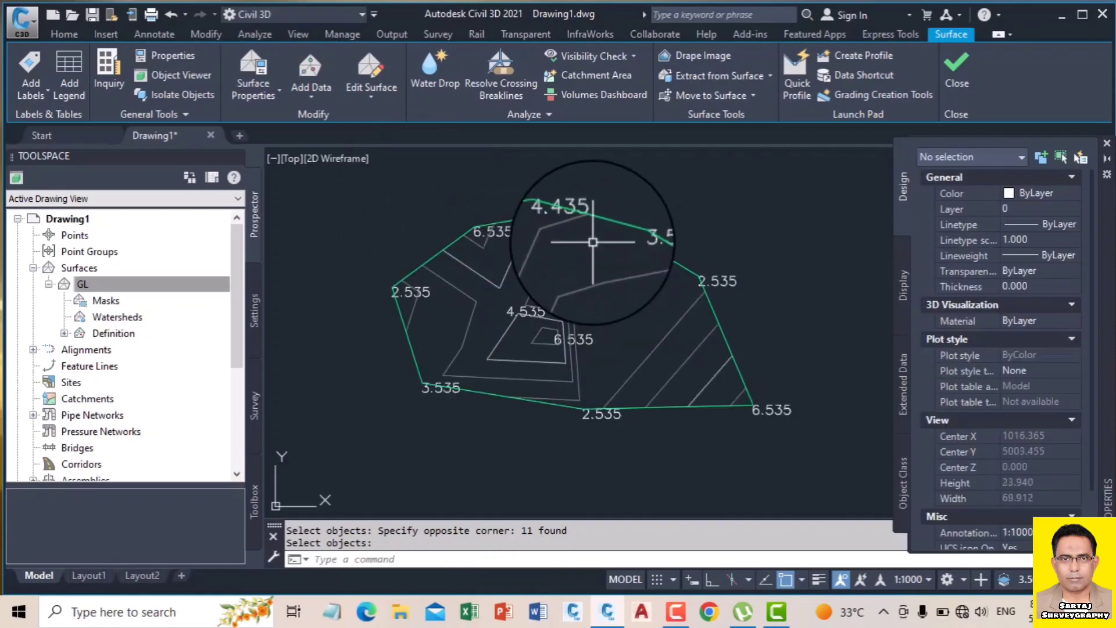
click(1107, 144)
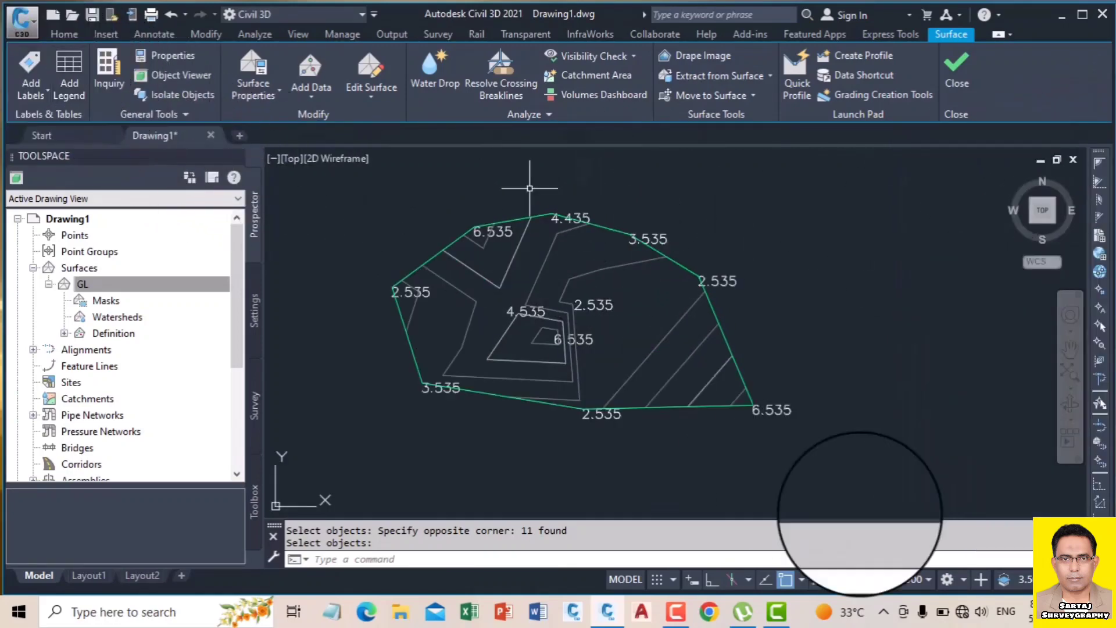
click(920, 578)
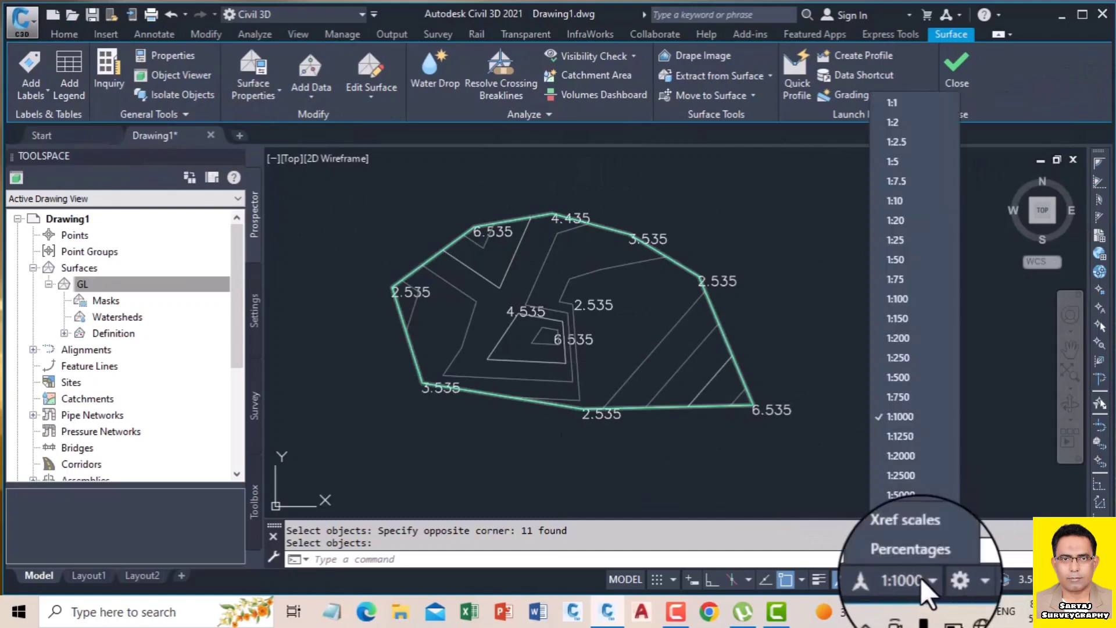
click(909, 351)
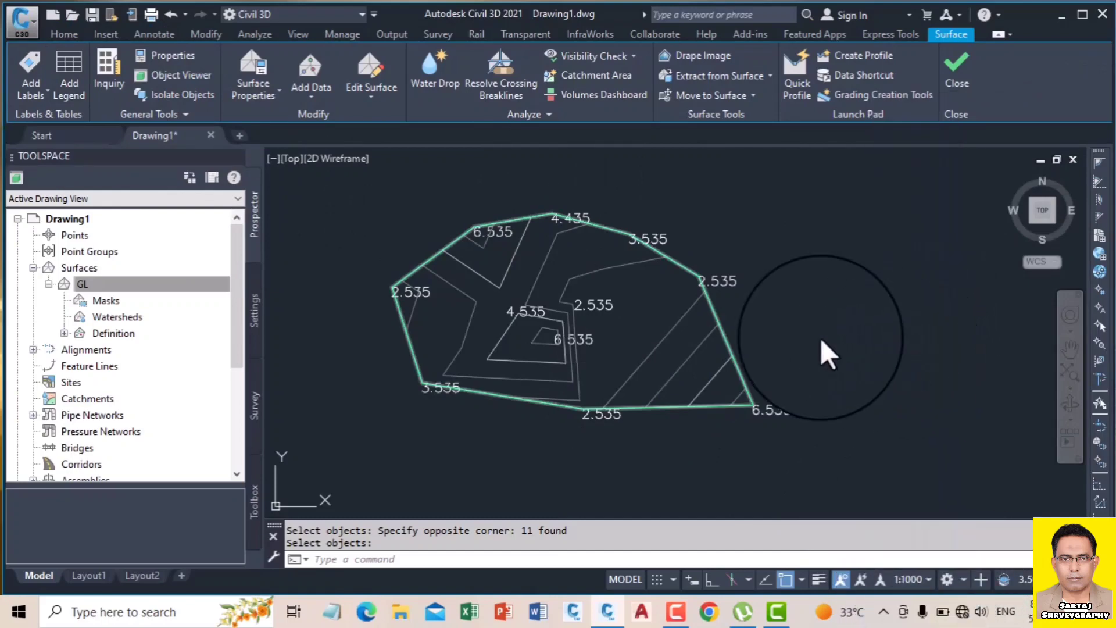
click(150, 35)
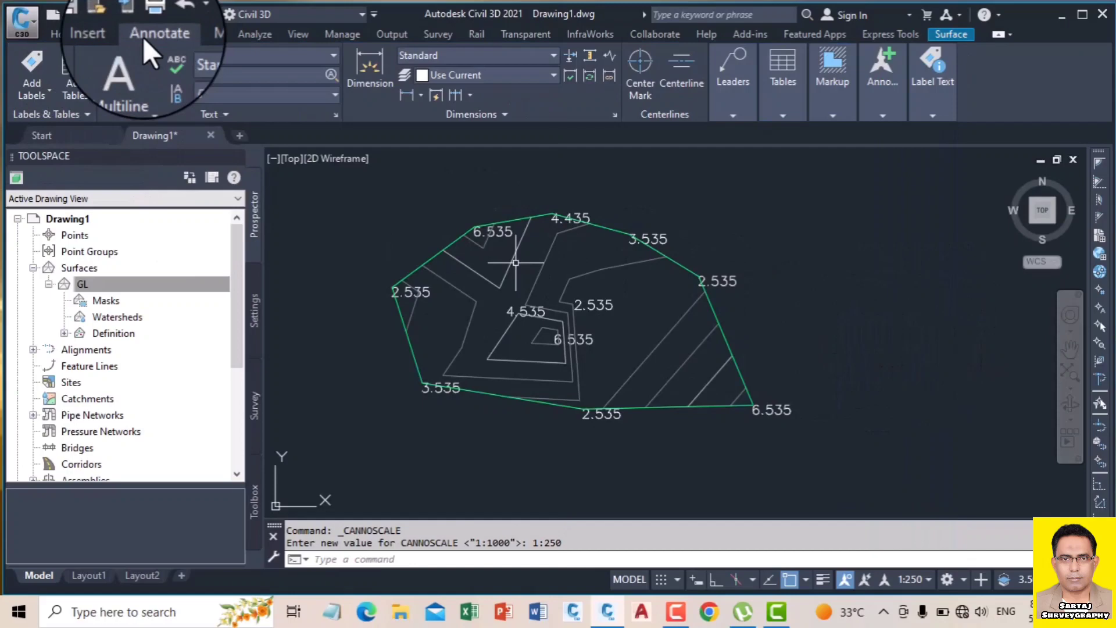
Set up adding labels with feature Surface and label type Spot Elevation.
click(29, 58)
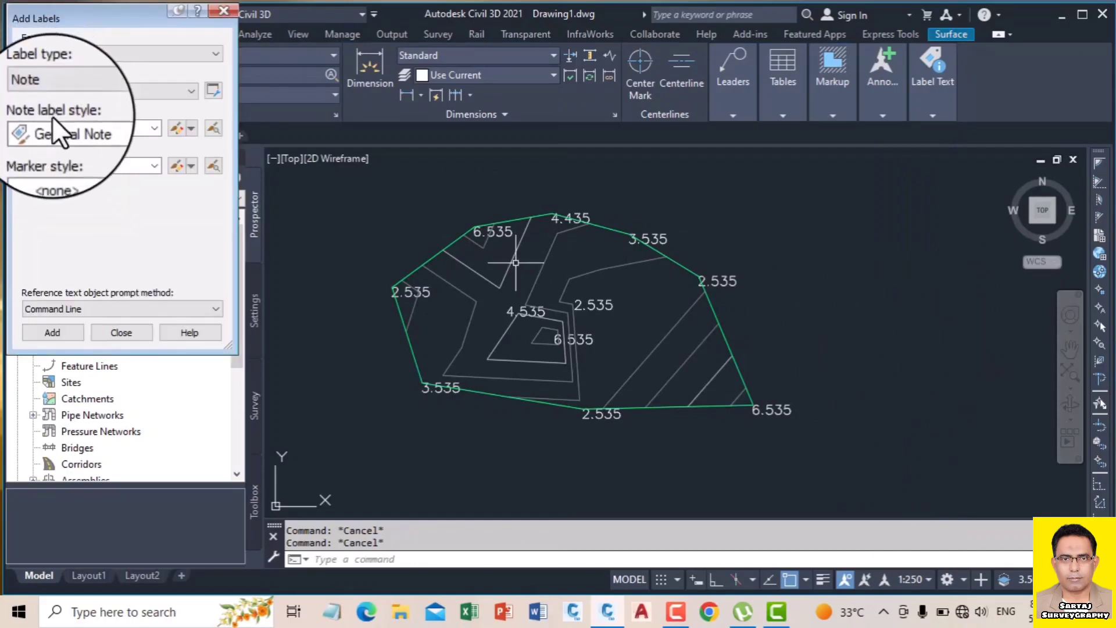
click(57, 54)
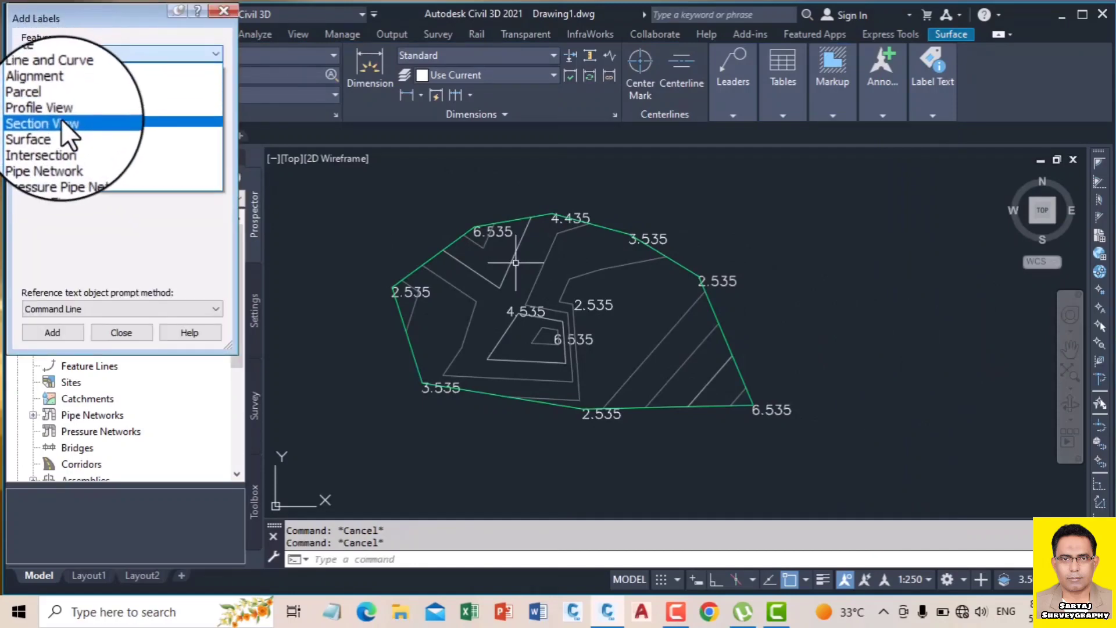
click(54, 135)
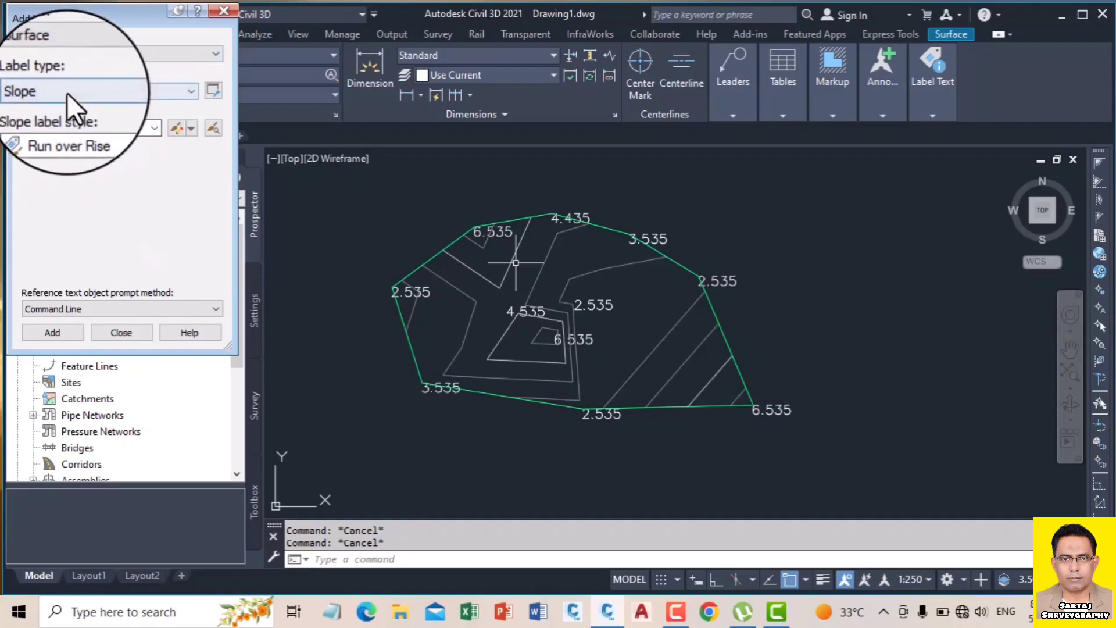
click(67, 92)
click(68, 114)
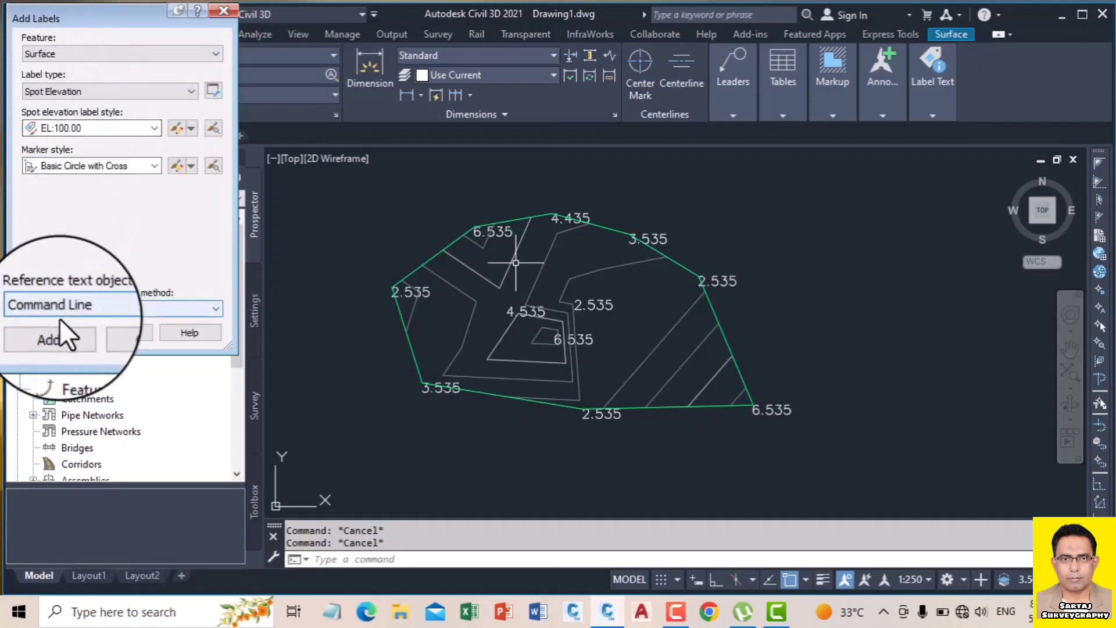
Add a spot elevation label to surface GL at the northern boundary vertex beside the 4.435 text.
click(58, 332)
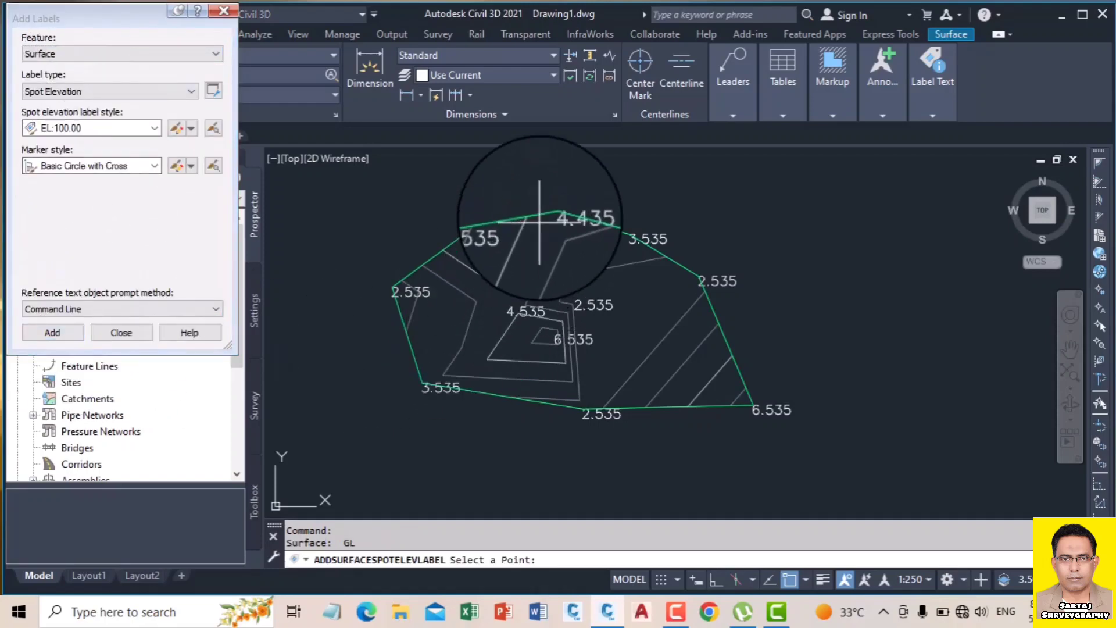
scroll(558, 238, up, 5)
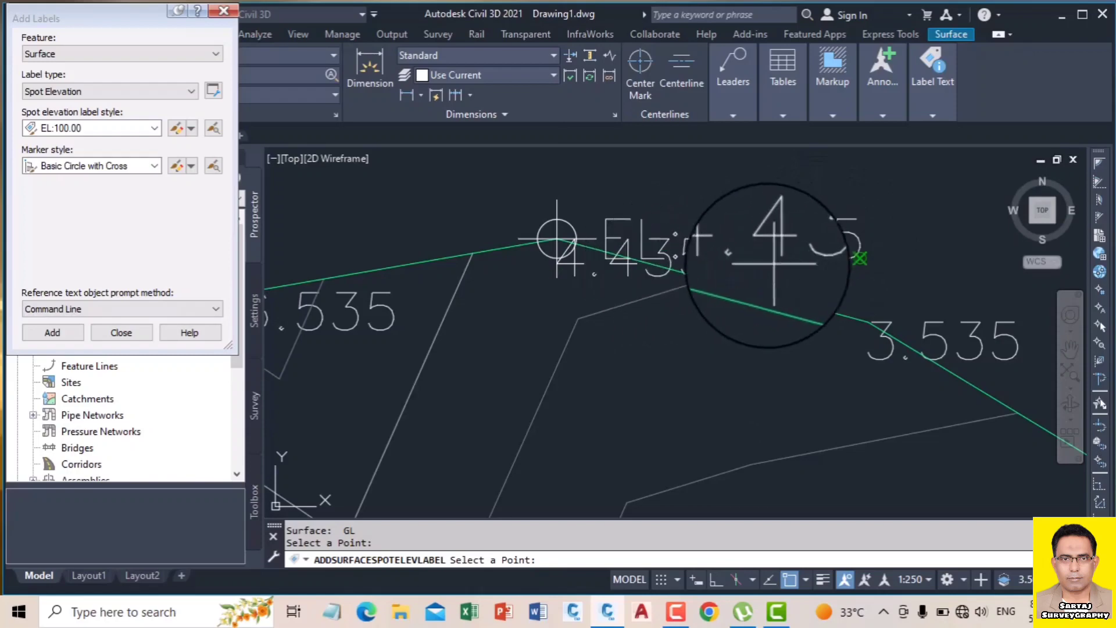
scroll(785, 260, down, 3)
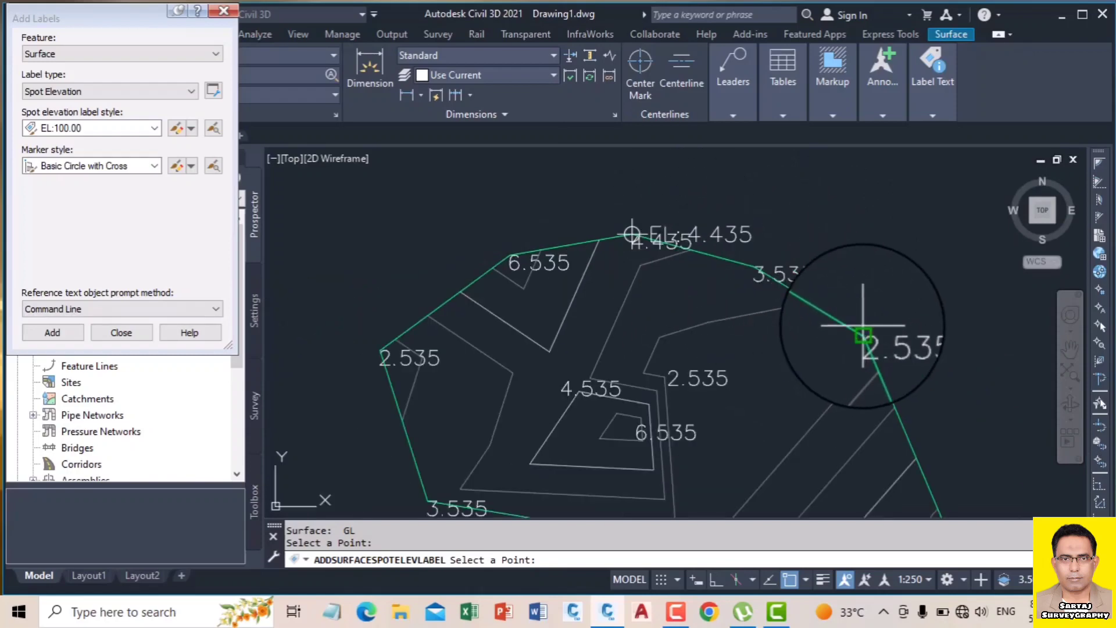
End the labelling and set the drawing's annotation scale to 1:100.
key(Escape)
click(923, 578)
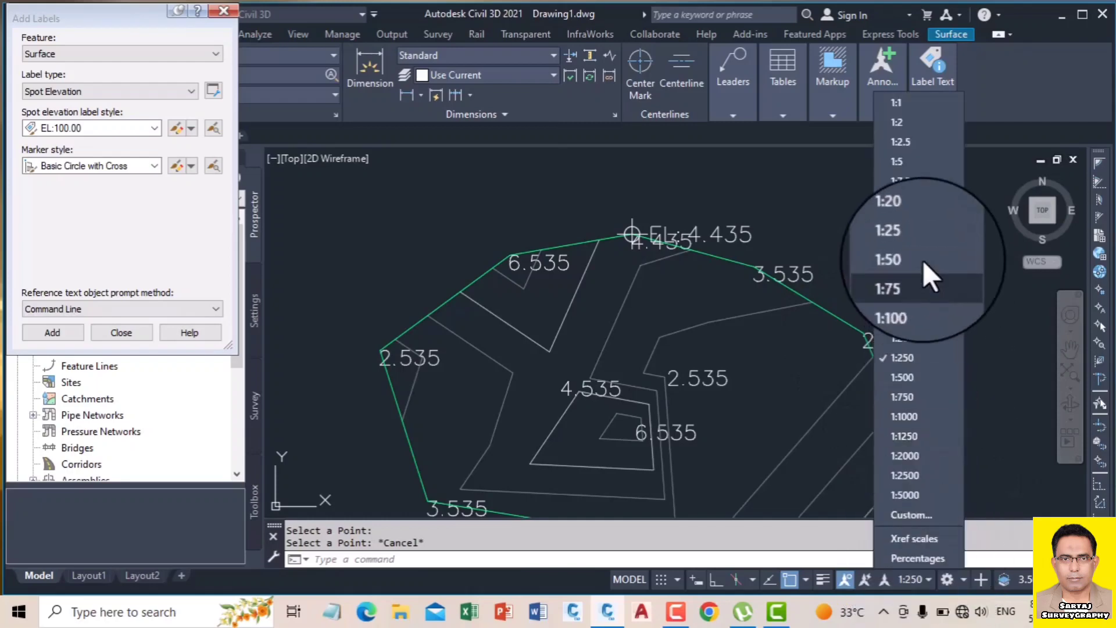
click(911, 297)
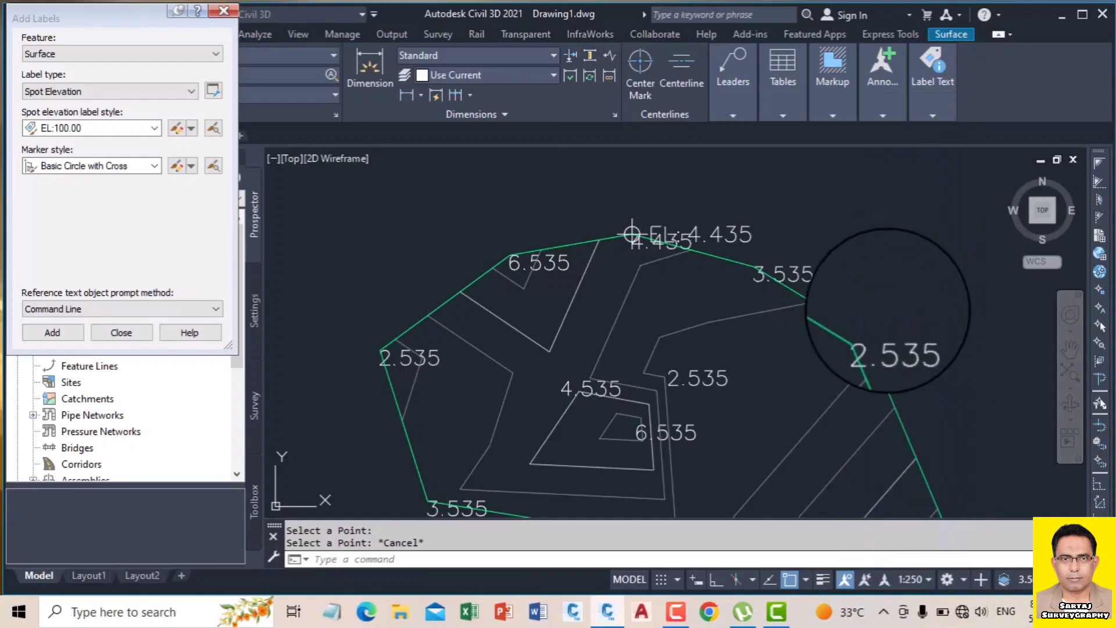
Add spot elevation labels to surface GL at the eastern and southern boundary vertices beside the 2.535 texts.
click(51, 333)
click(858, 331)
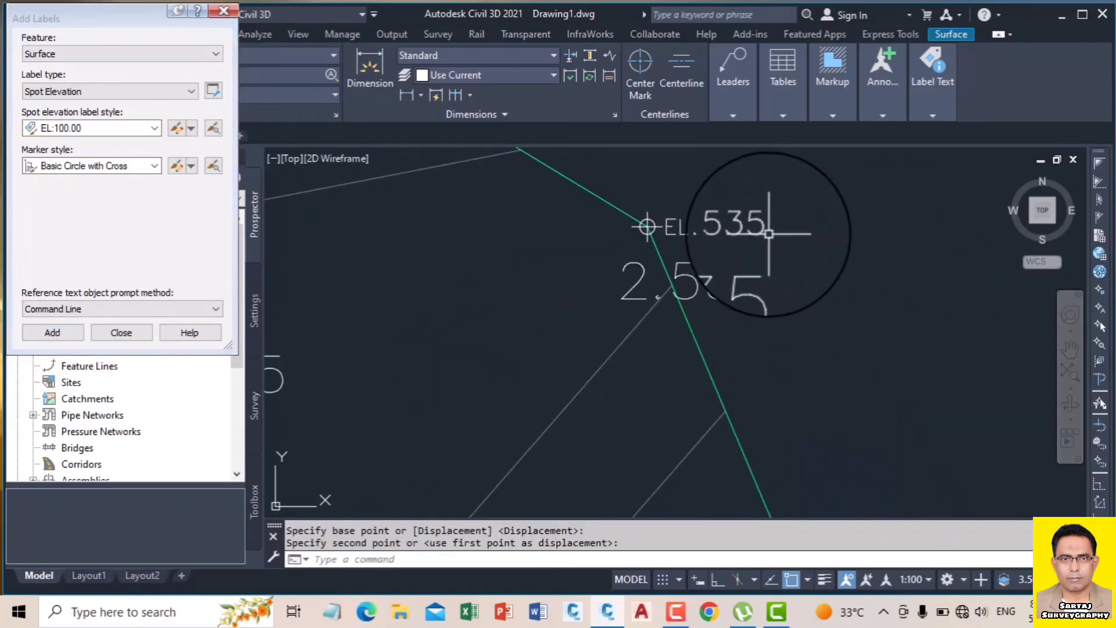
scroll(769, 234, down, 5)
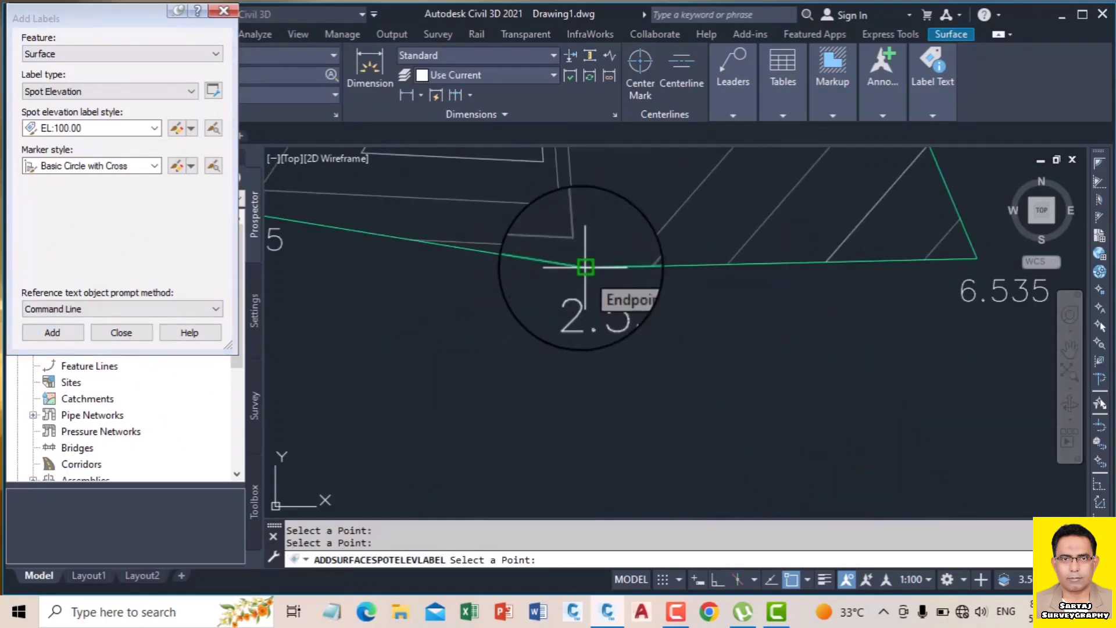
click(586, 267)
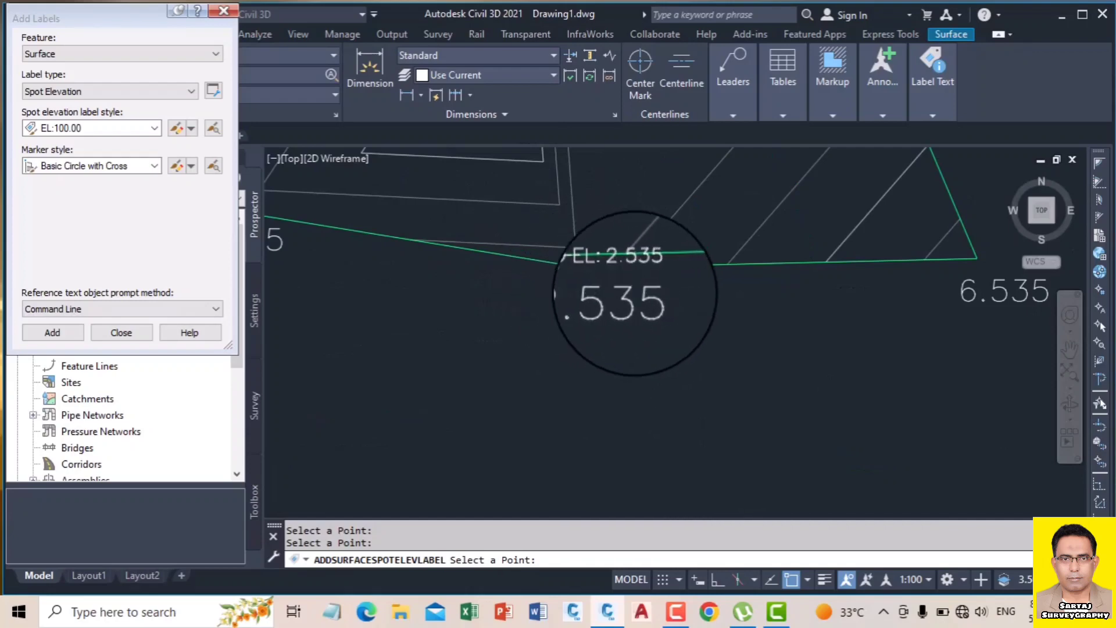
scroll(527, 260, up, 3)
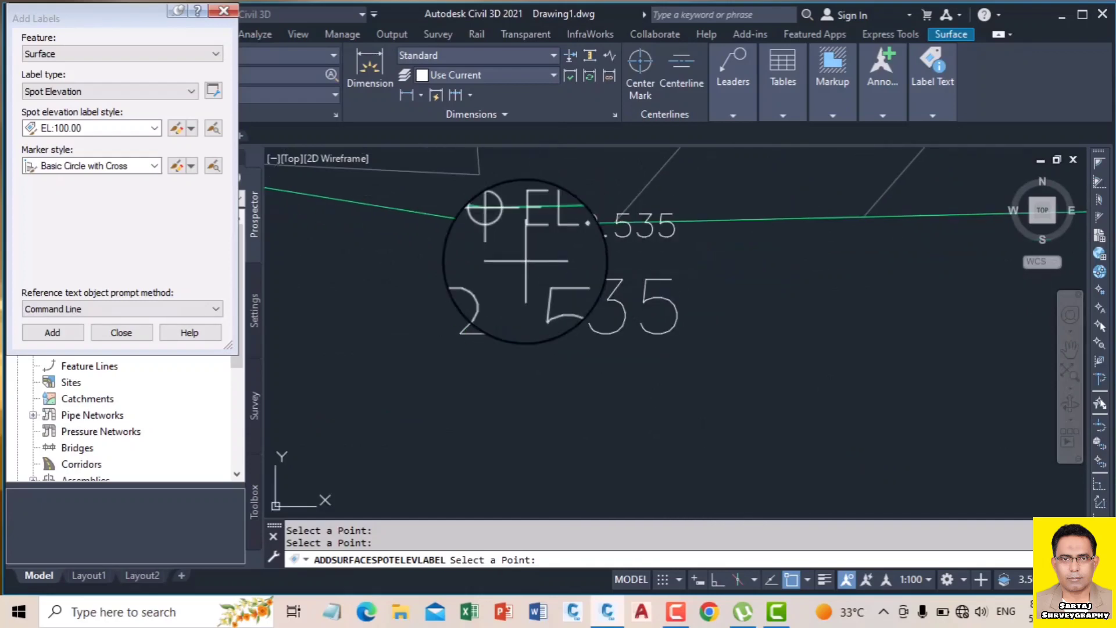
scroll(448, 237, down, 4)
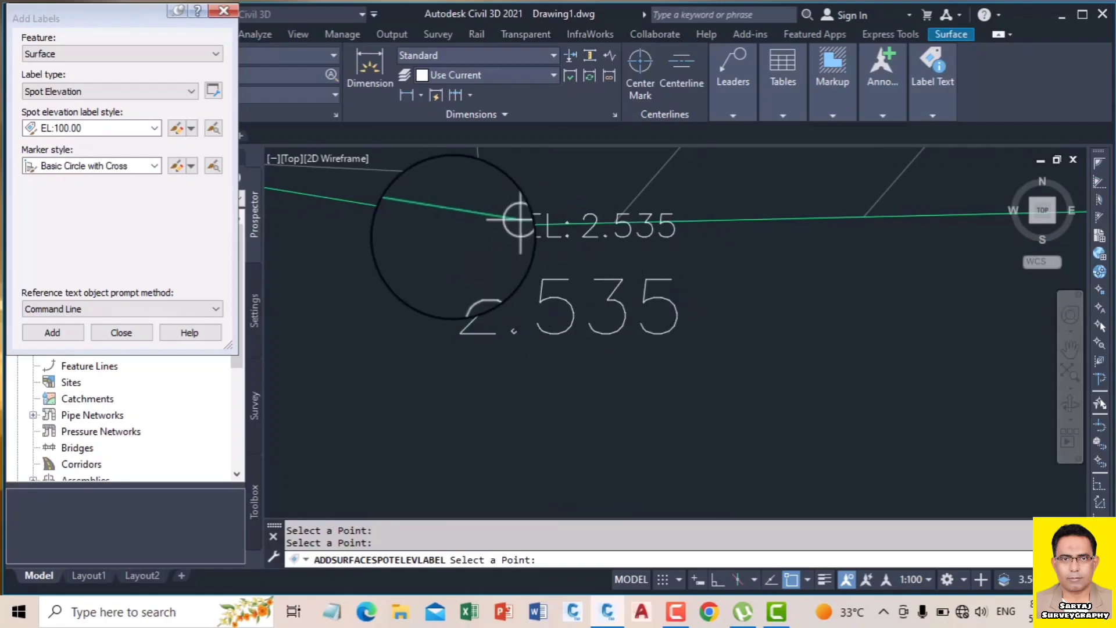
Add a spot elevation label at the southeastern 6.535 corner of surface GL and close the Add Labels dialog.
scroll(578, 200, up, 3)
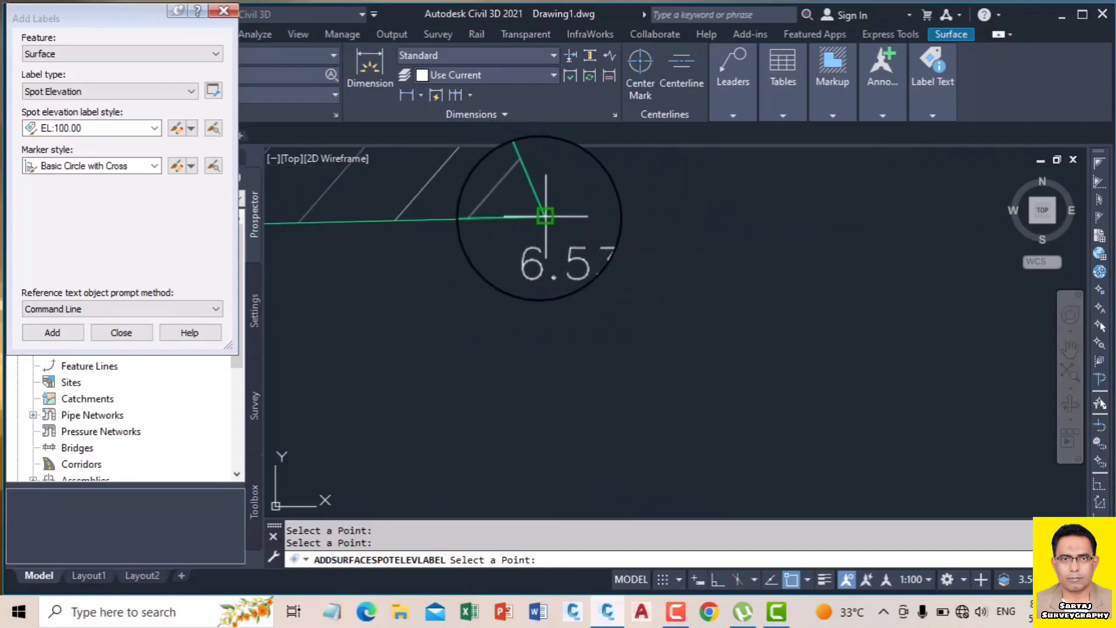
scroll(545, 217, up, 3)
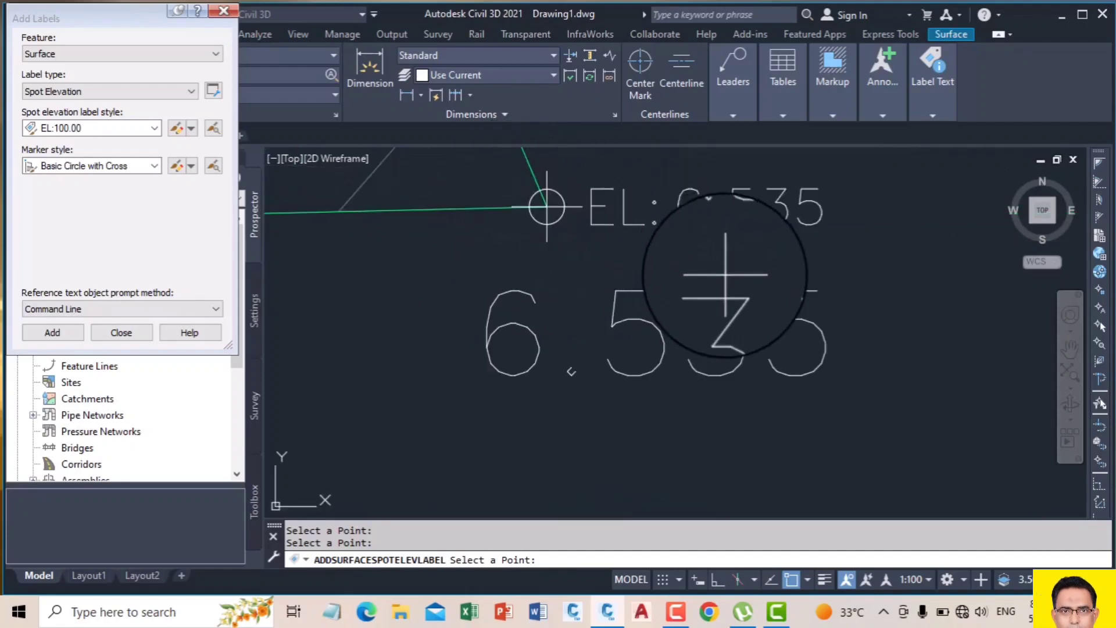
scroll(326, 169, down, 2)
click(224, 10)
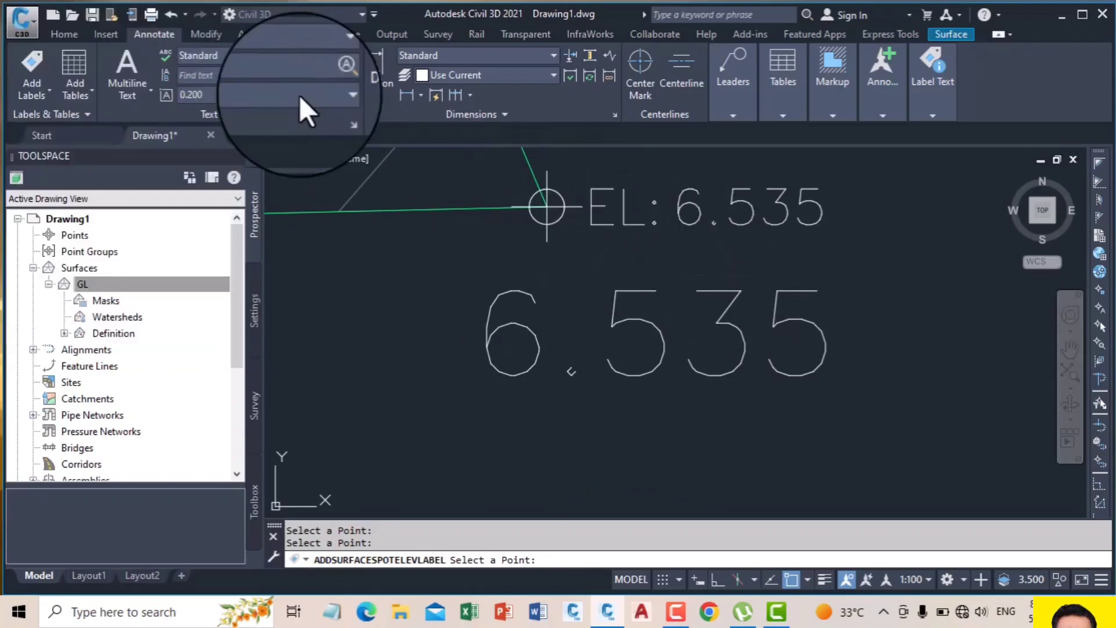
Add two spot elevation labels near the inner 6.535 text of surface GL and end the labelling.
scroll(655, 326, down, 4)
scroll(556, 266, down, 5)
scroll(535, 249, up, 3)
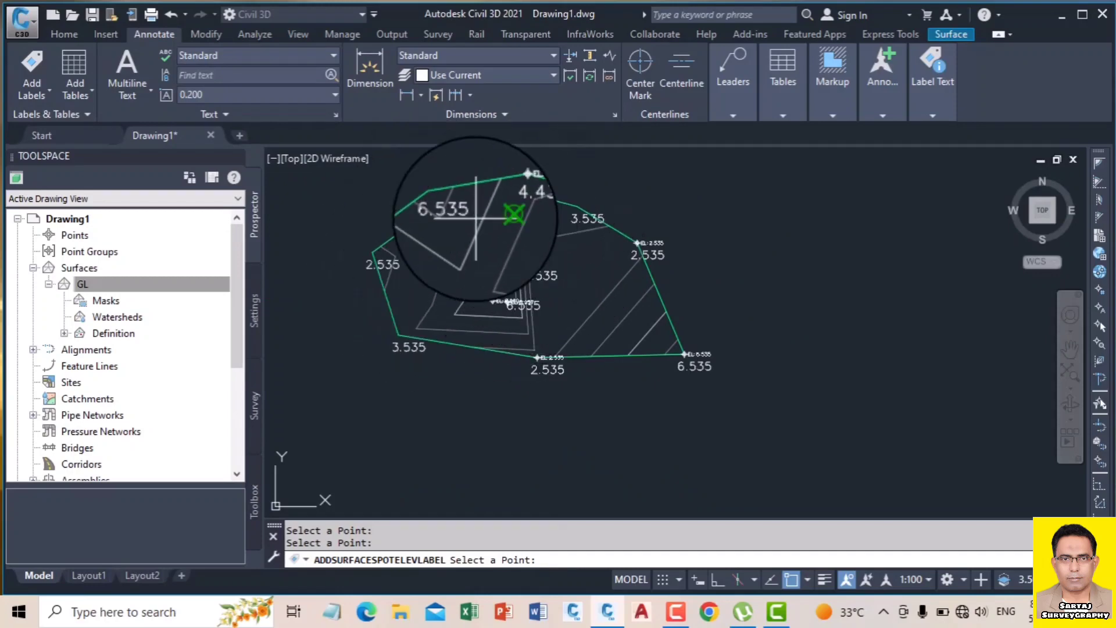
scroll(516, 195, up, 2)
key(Escape)
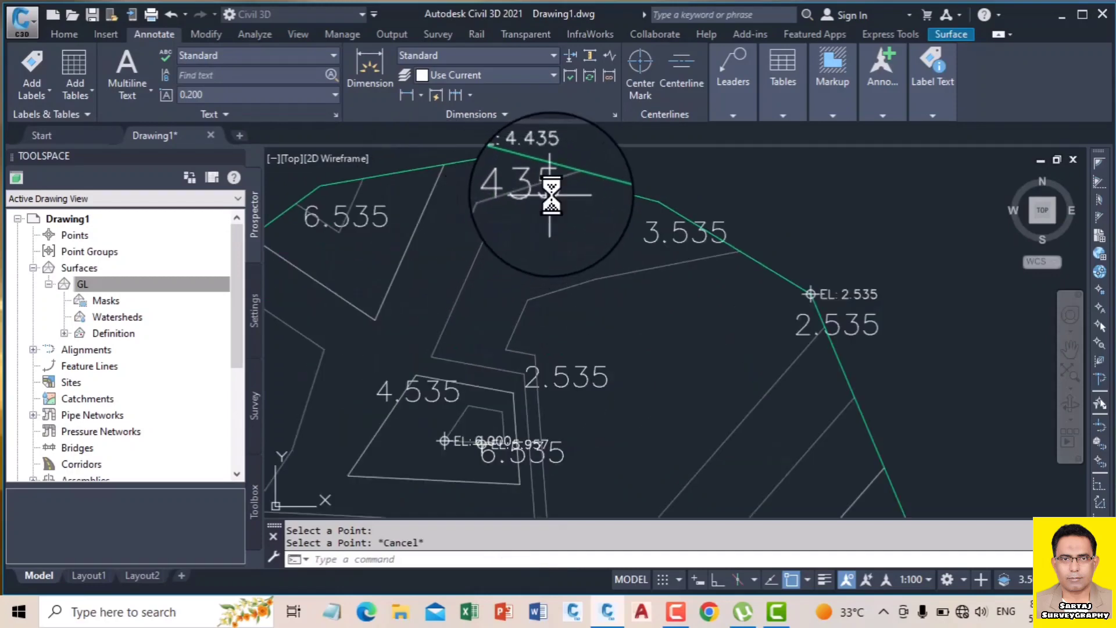
Select the 4.435 elevation text below the northern boundary vertex.
click(547, 193)
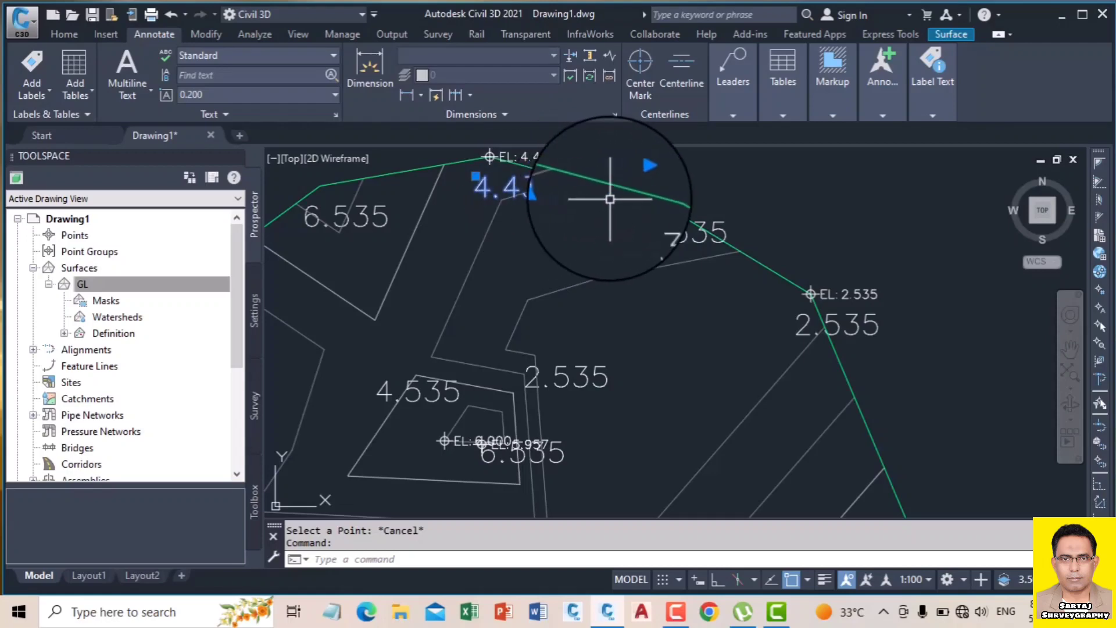
click(159, 282)
scroll(603, 200, down, 5)
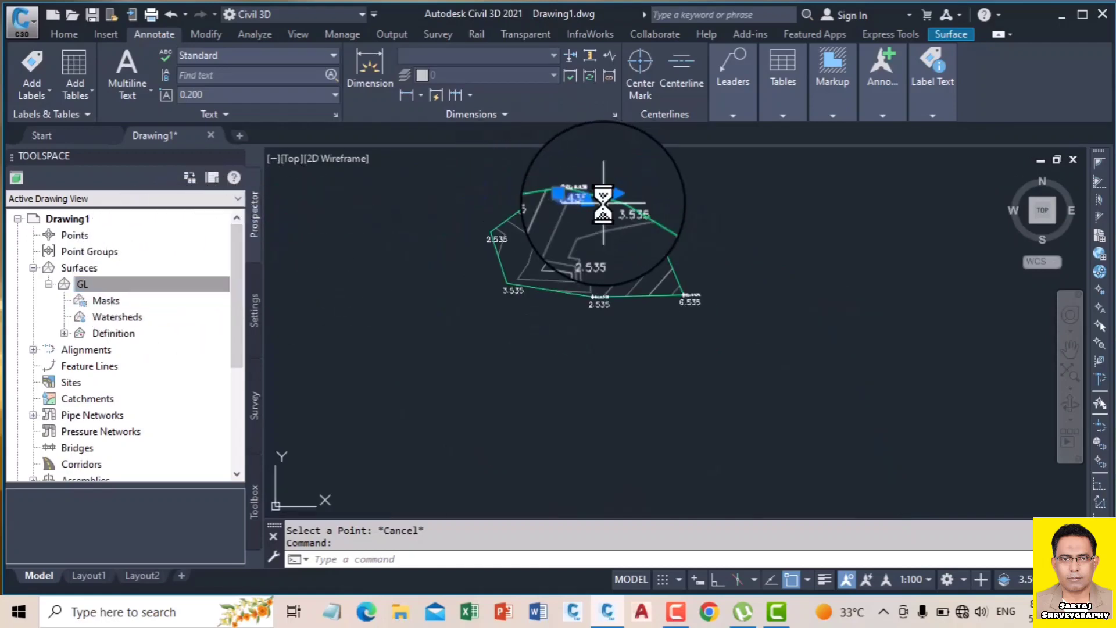
scroll(604, 204, up, 4)
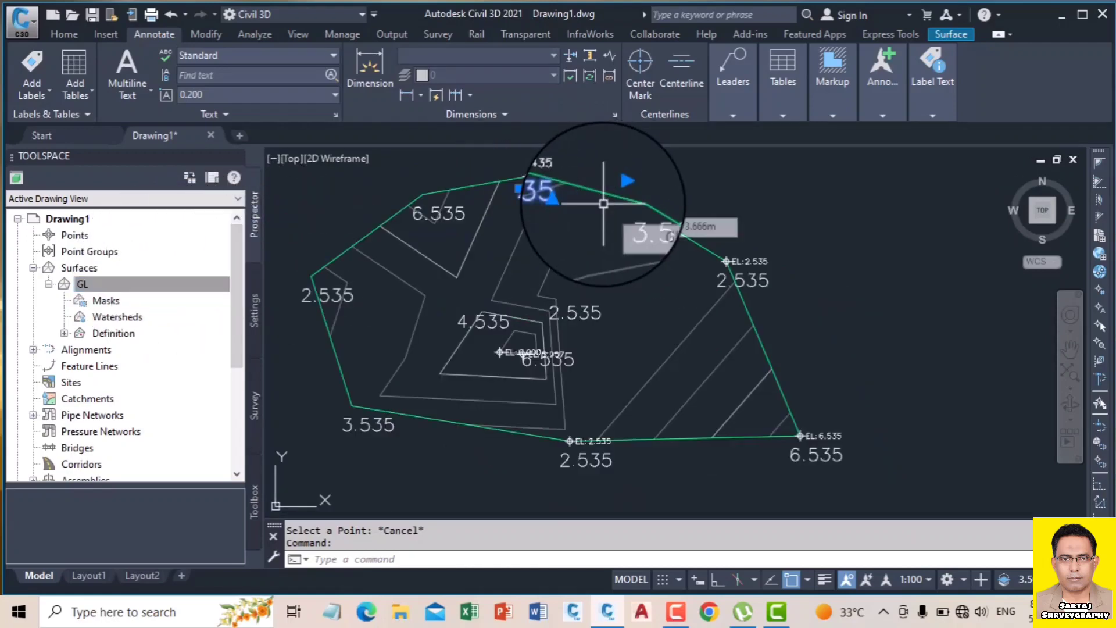